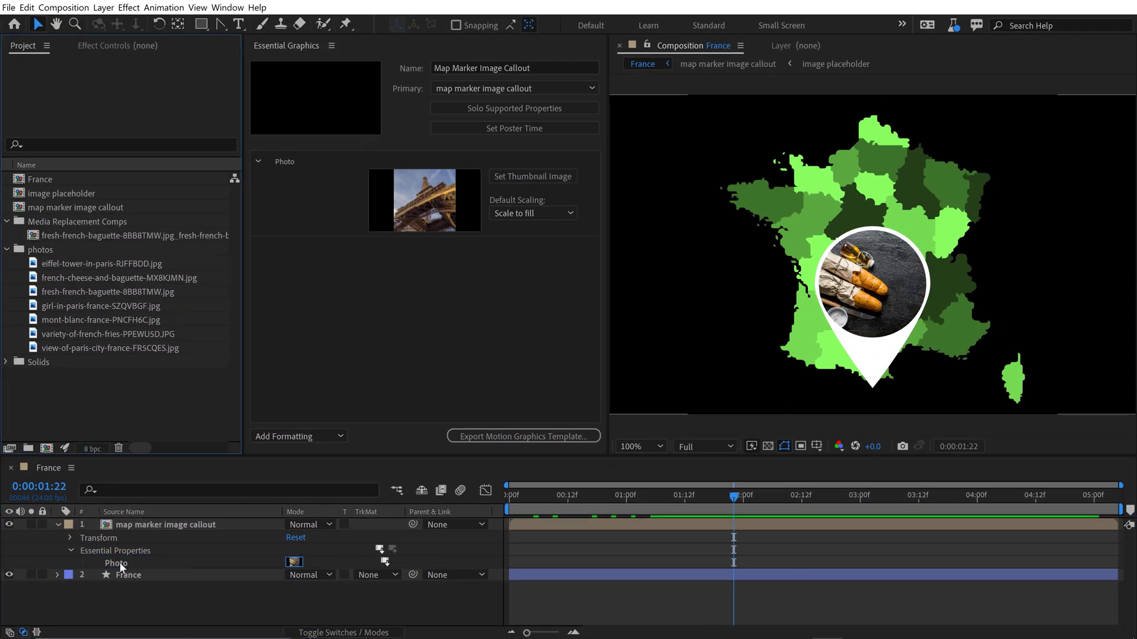
- Replace the callout photo with the Mont Blanc image in Essential Graphics and open its Photo sequence
double_click(120, 563)
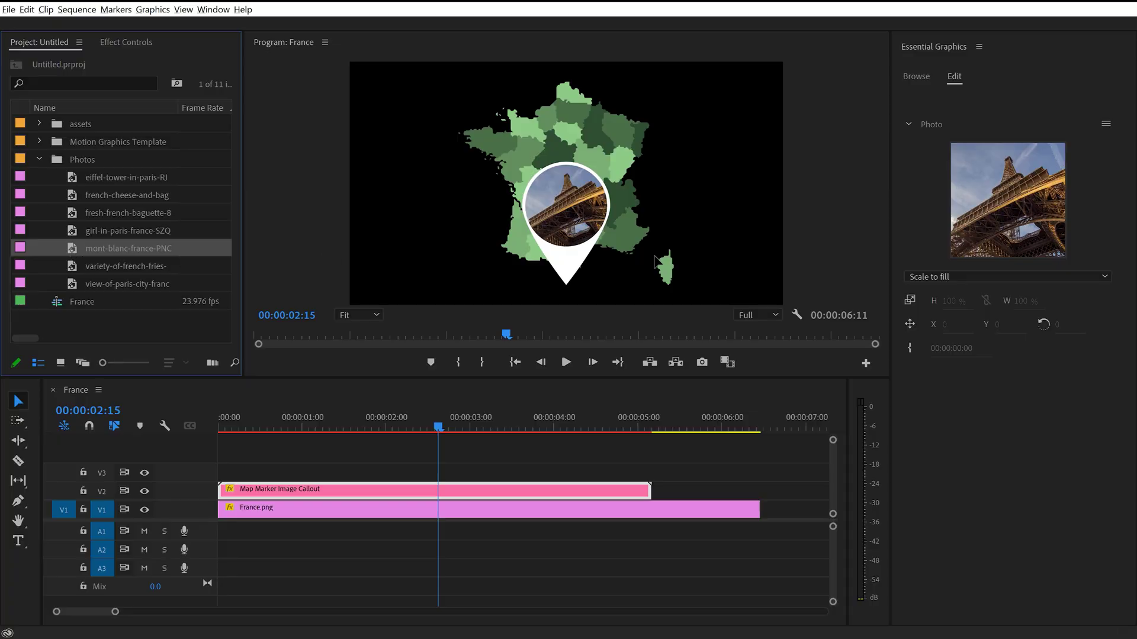
drag(655, 260, 1053, 223)
double_click(953, 228)
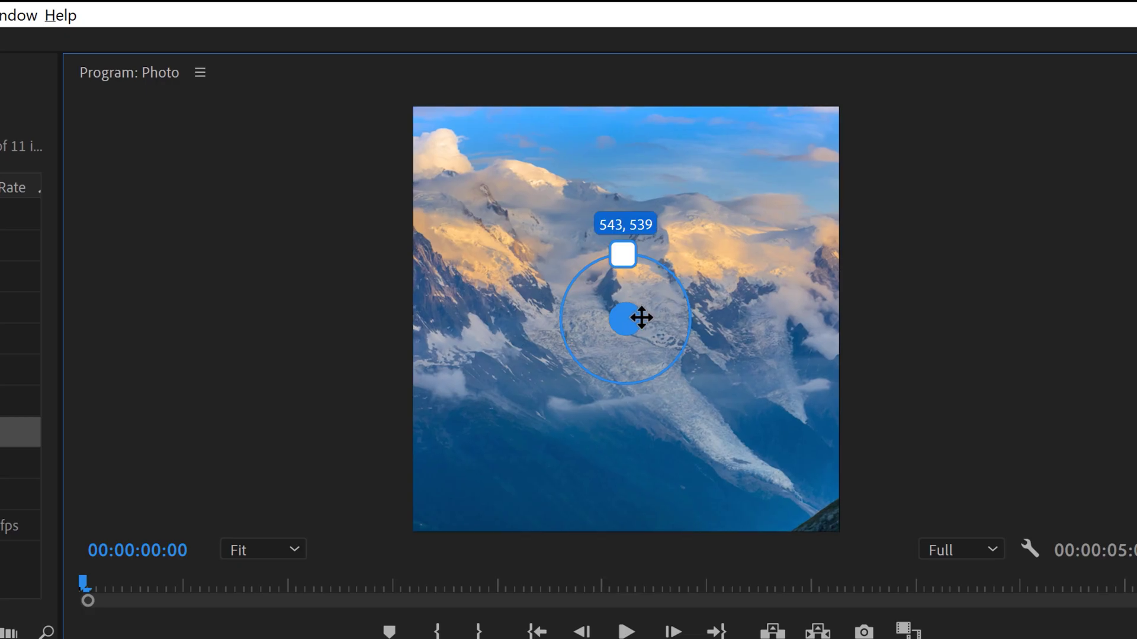
- Enlarge the Mont Blanc photo to about 29% scale so it fills the frame, with no rotation
mouse_move(642, 318)
mouse_down()
mouse_move(739, 310)
mouse_move(641, 318)
mouse_up()
drag(681, 278, 690, 322)
key(ctrl+z)
drag(623, 255, 628, 130)
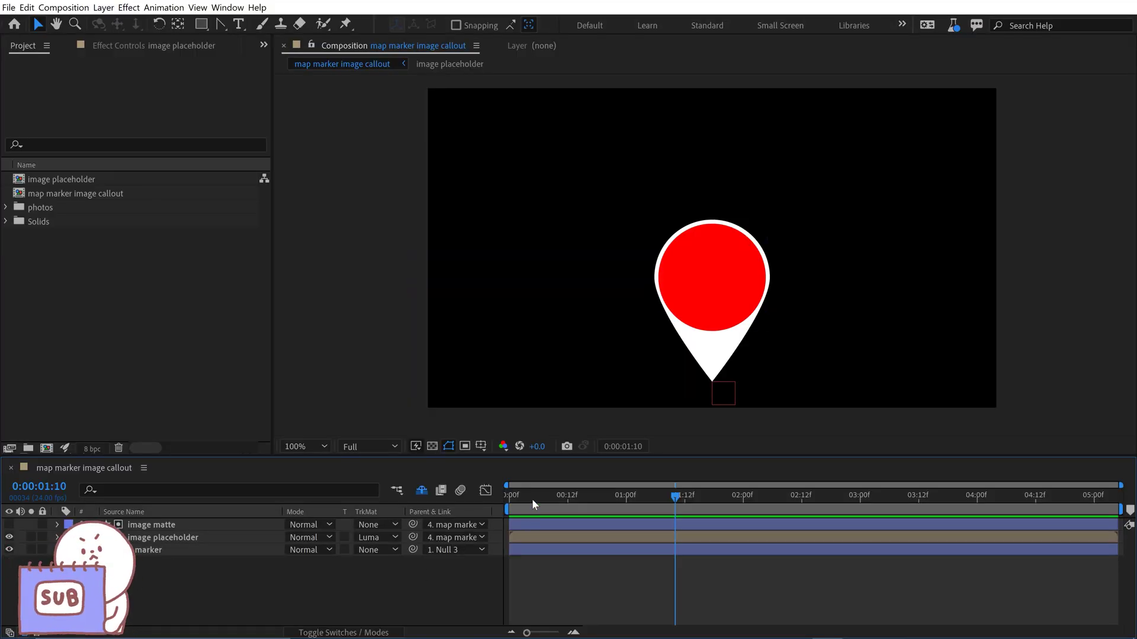
- Preview the map marker animation twice, then stop on the map marker layer
key(space)
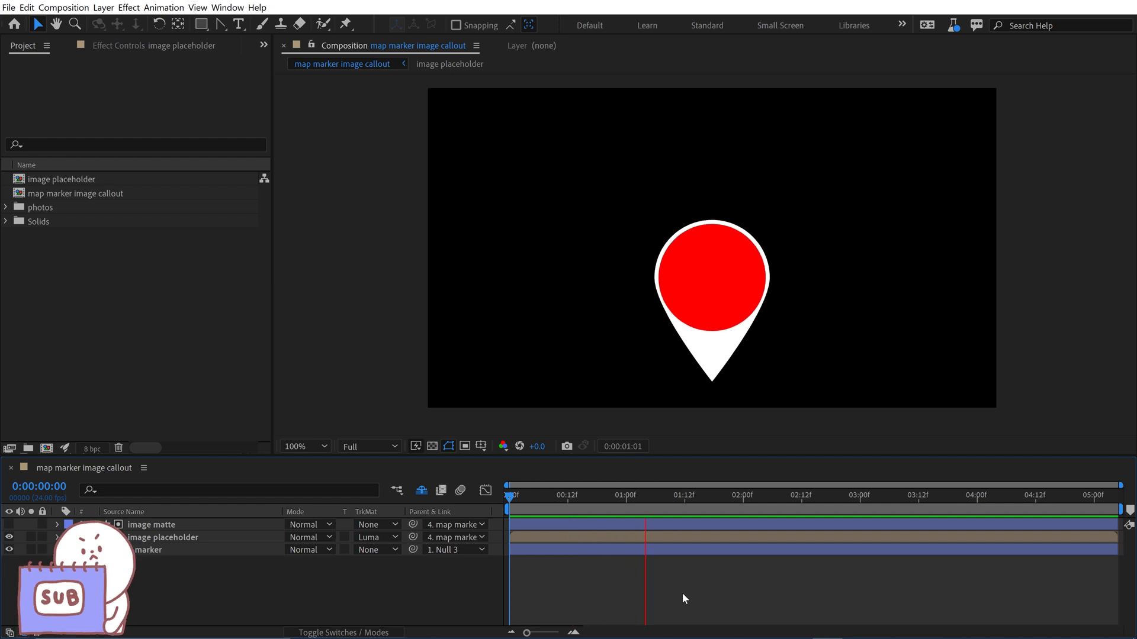
key(space)
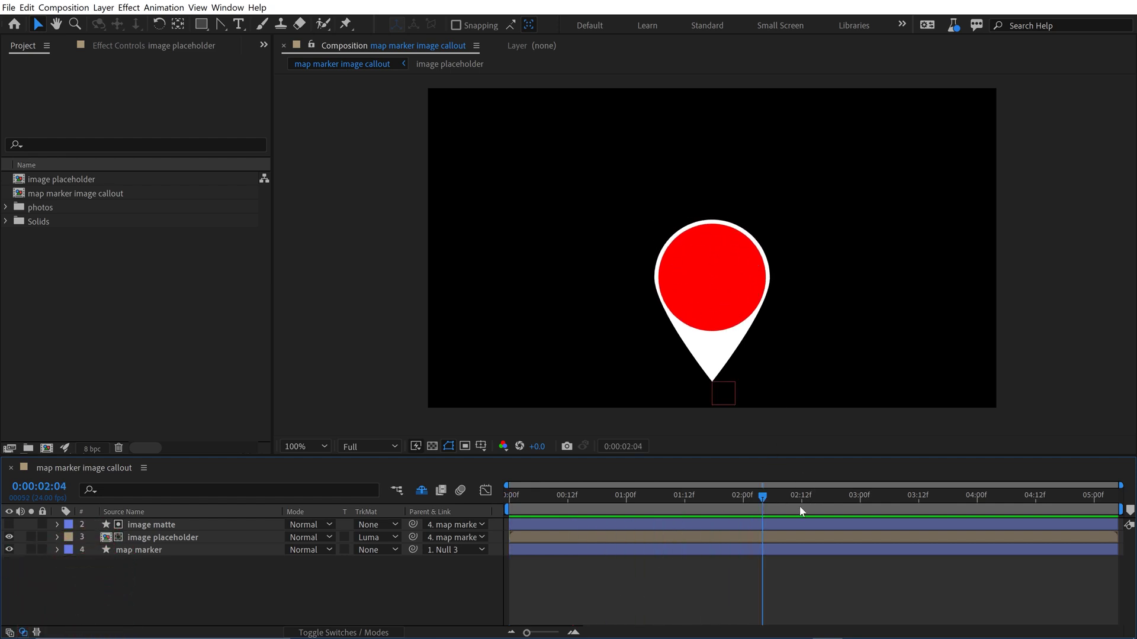
key(space)
key(space)
click(155, 551)
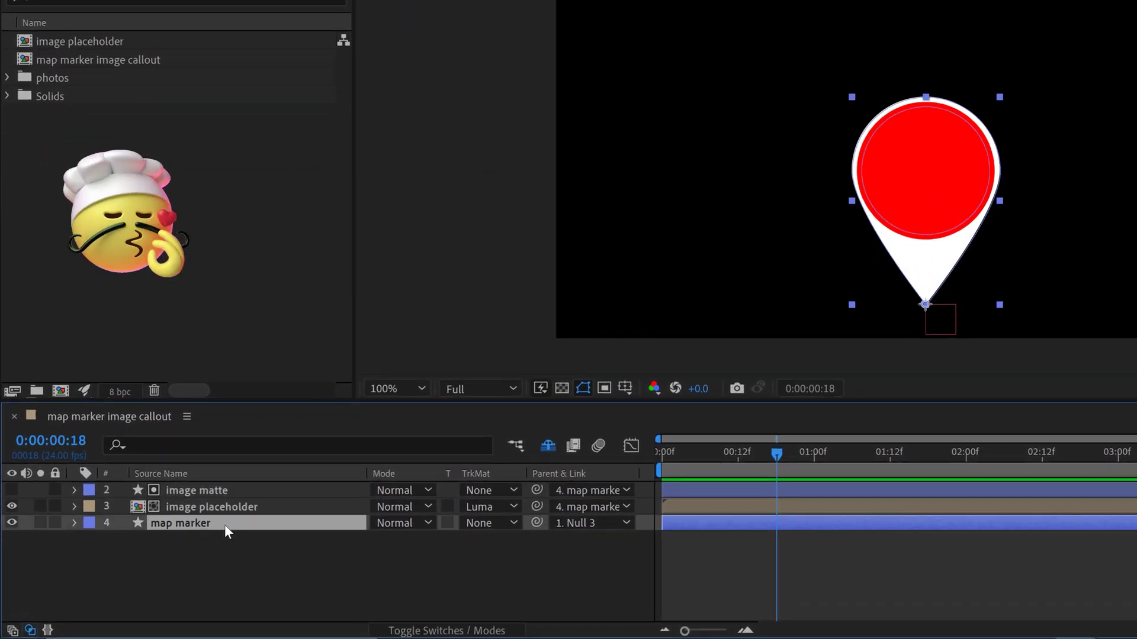
- Toggle the image matte layer's visibility on and off to inspect the image placeholder
click(204, 507)
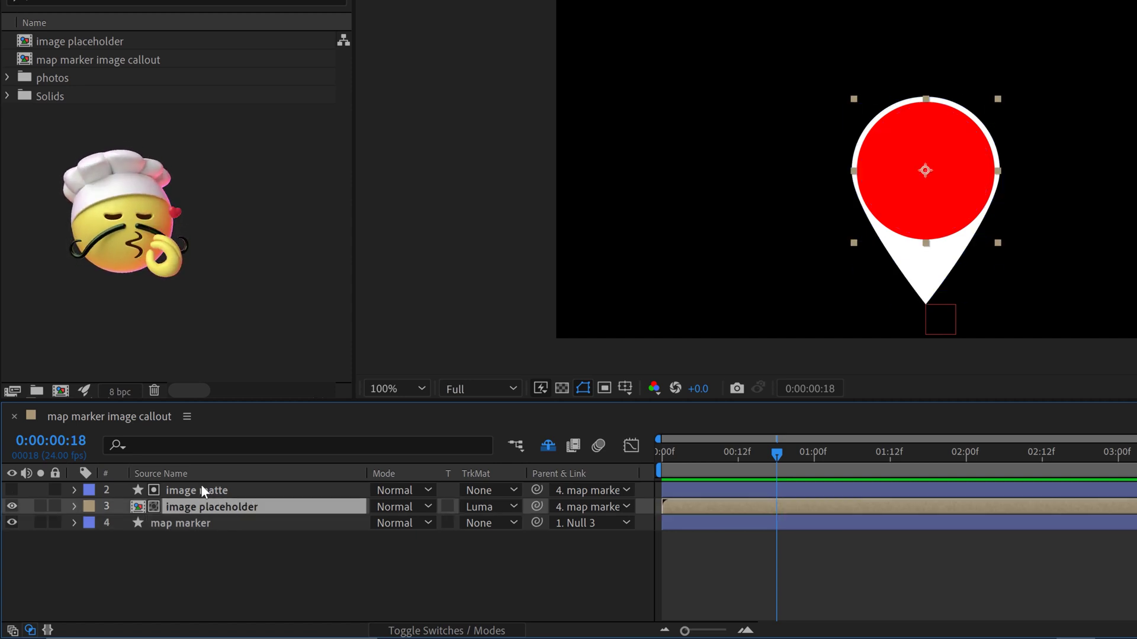
click(197, 489)
click(12, 490)
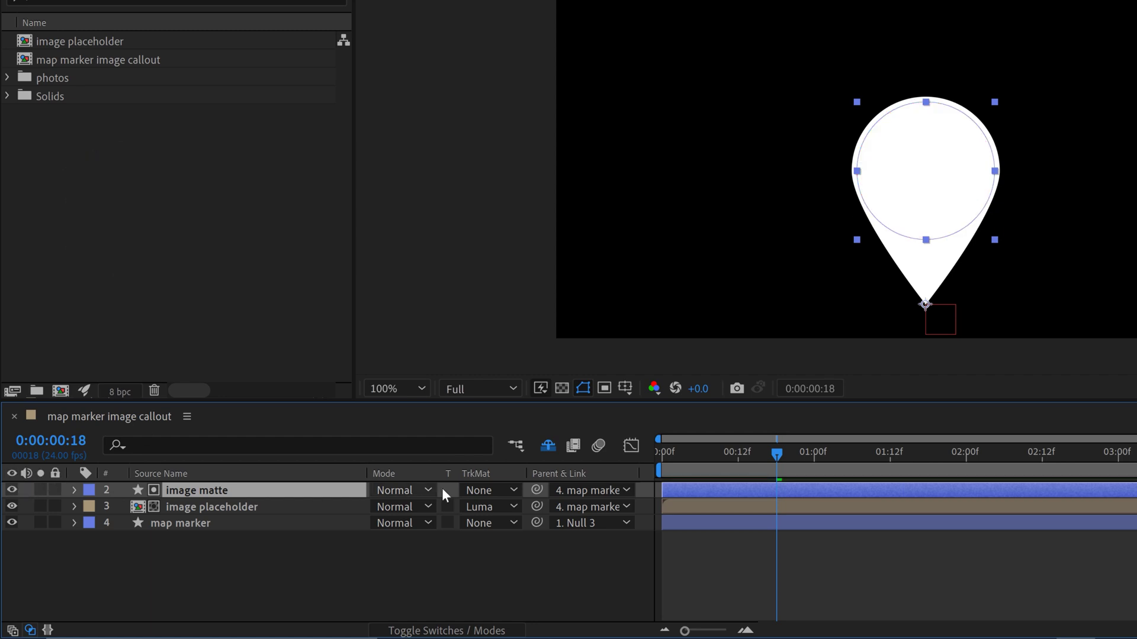
click(12, 491)
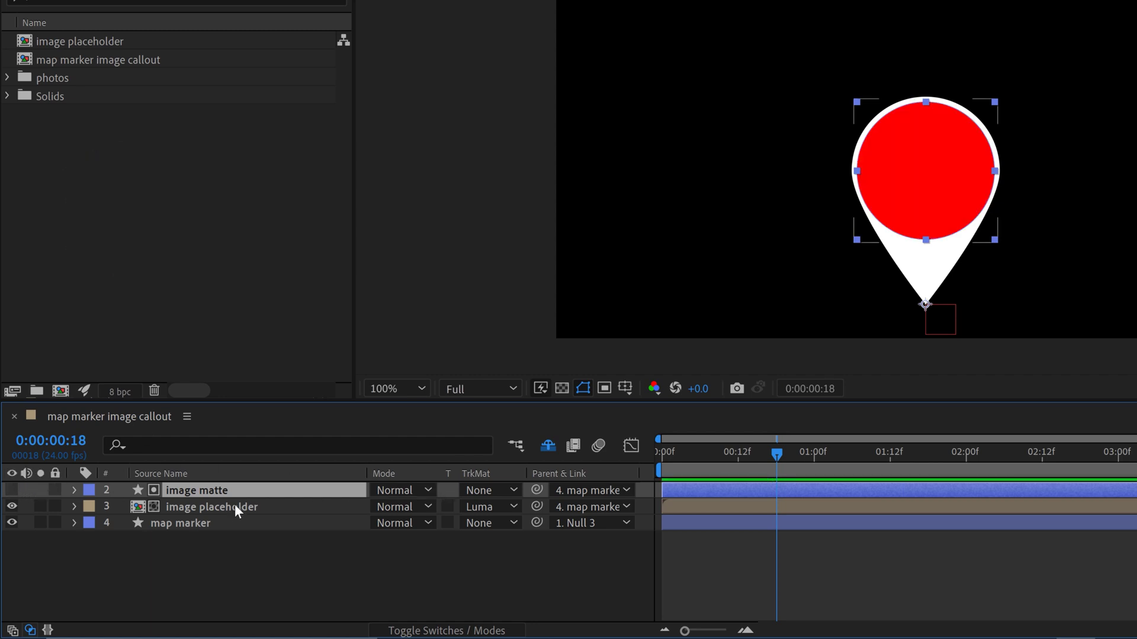
- Add the Eiffel Tower photo to the image placeholder comp, shrink it and nudge it slightly lower
double_click(214, 507)
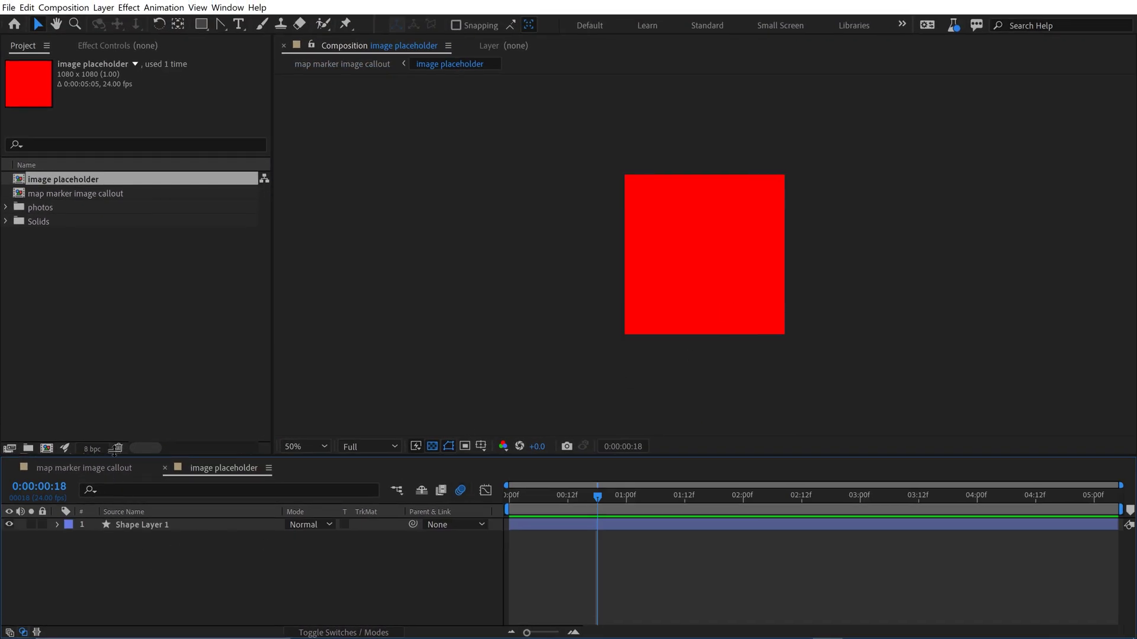
click(6, 207)
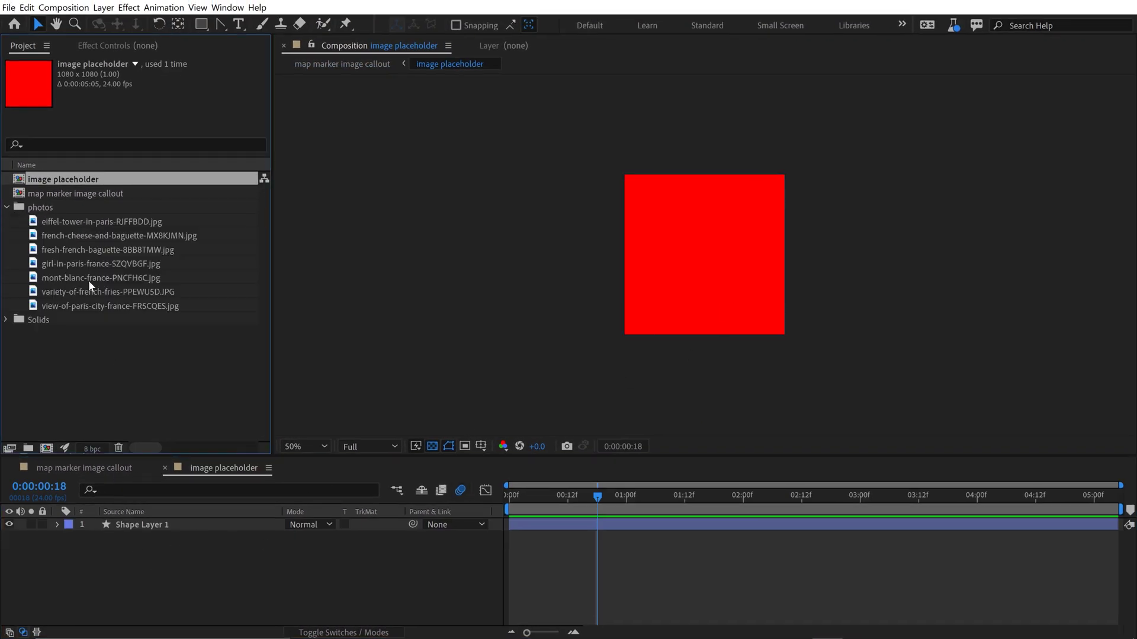
drag(80, 220, 108, 521)
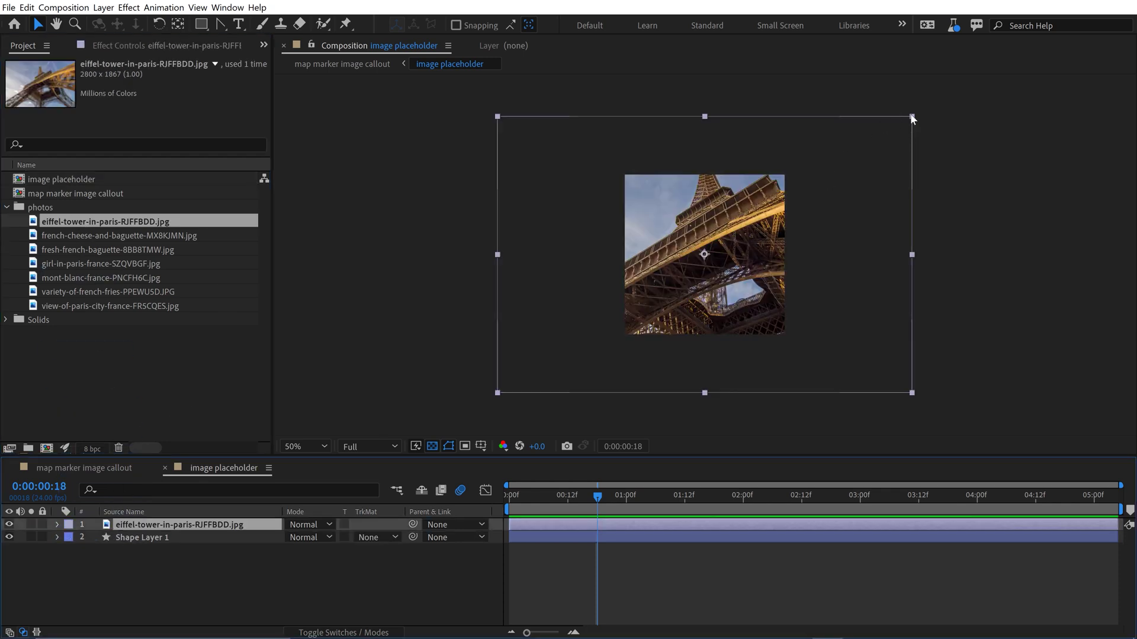
drag(912, 117, 859, 151)
drag(753, 194, 753, 207)
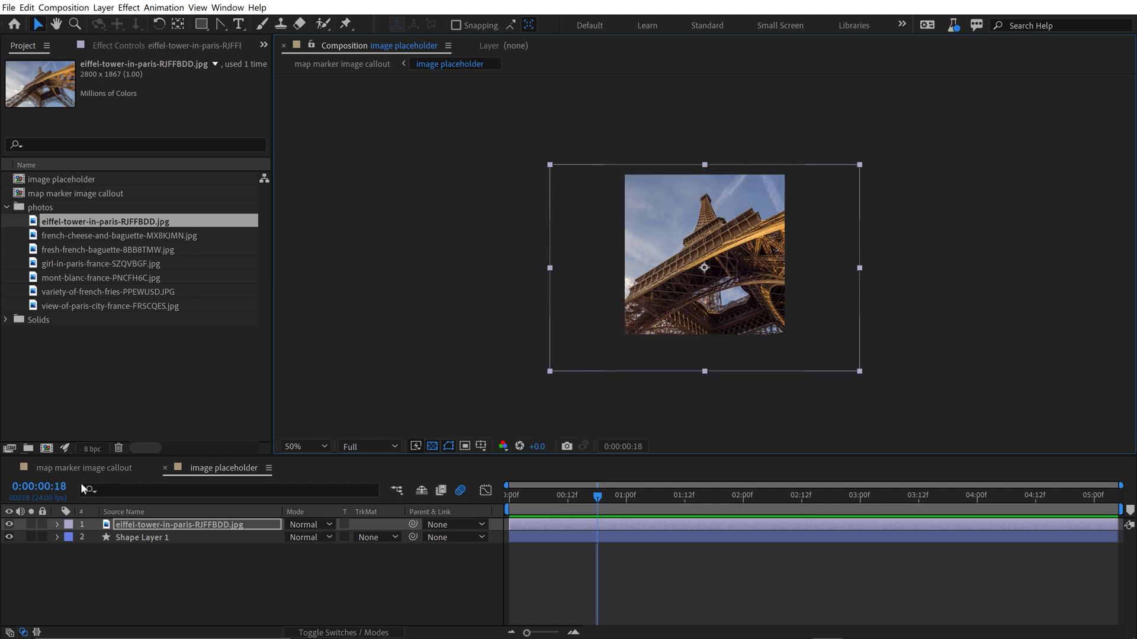
click(95, 468)
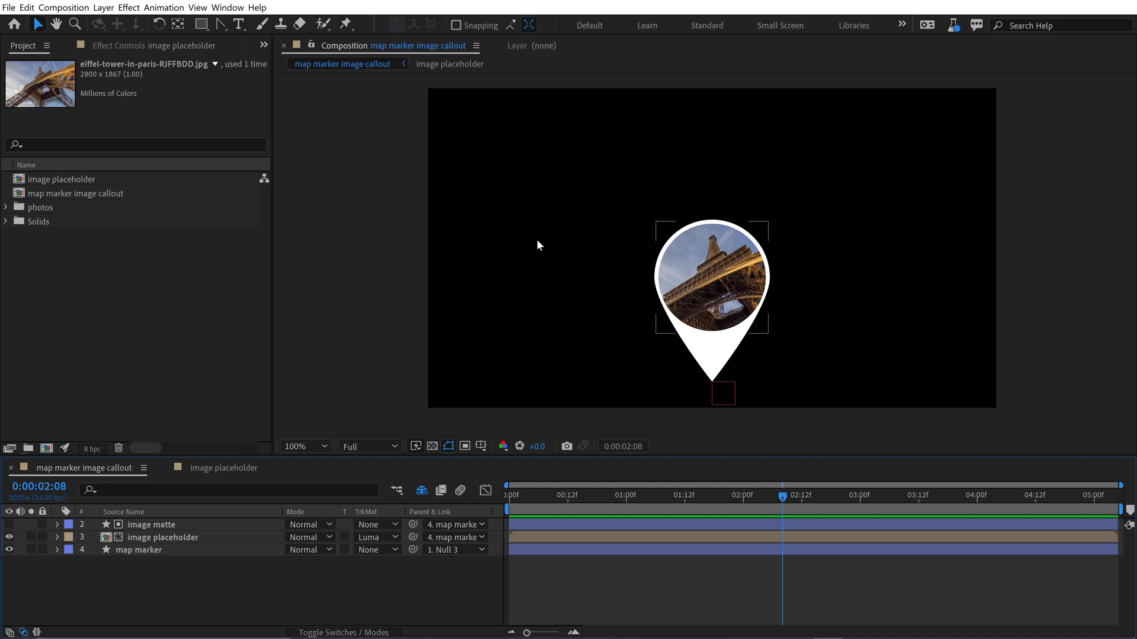
- Open Essential Graphics and set map marker image callout as the template's primary composition
click(417, 226)
click(227, 7)
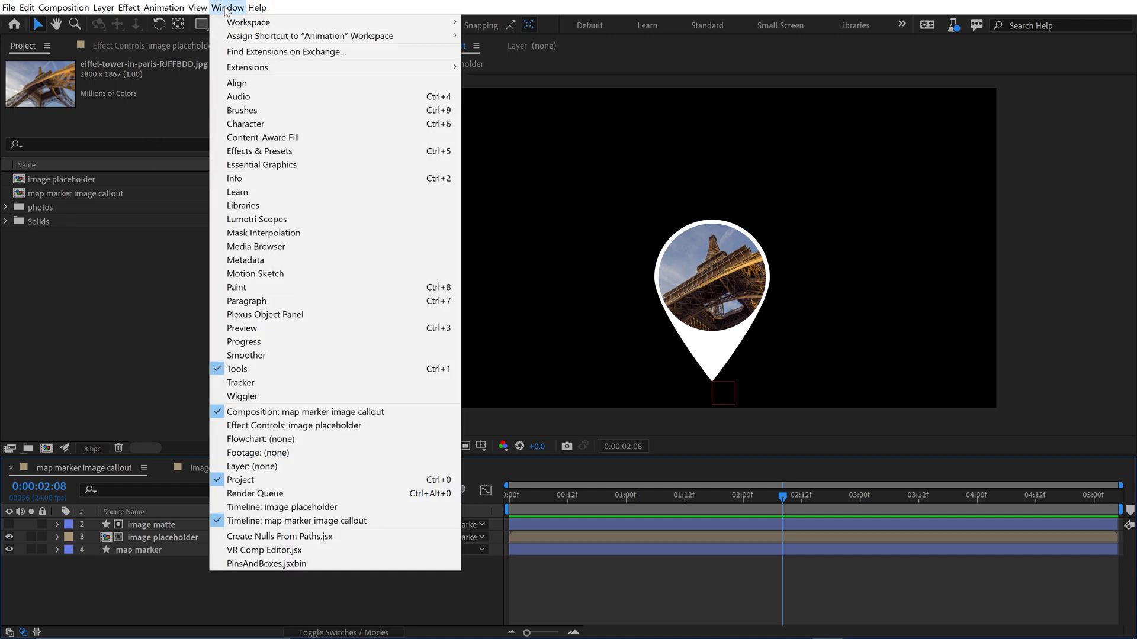
click(261, 165)
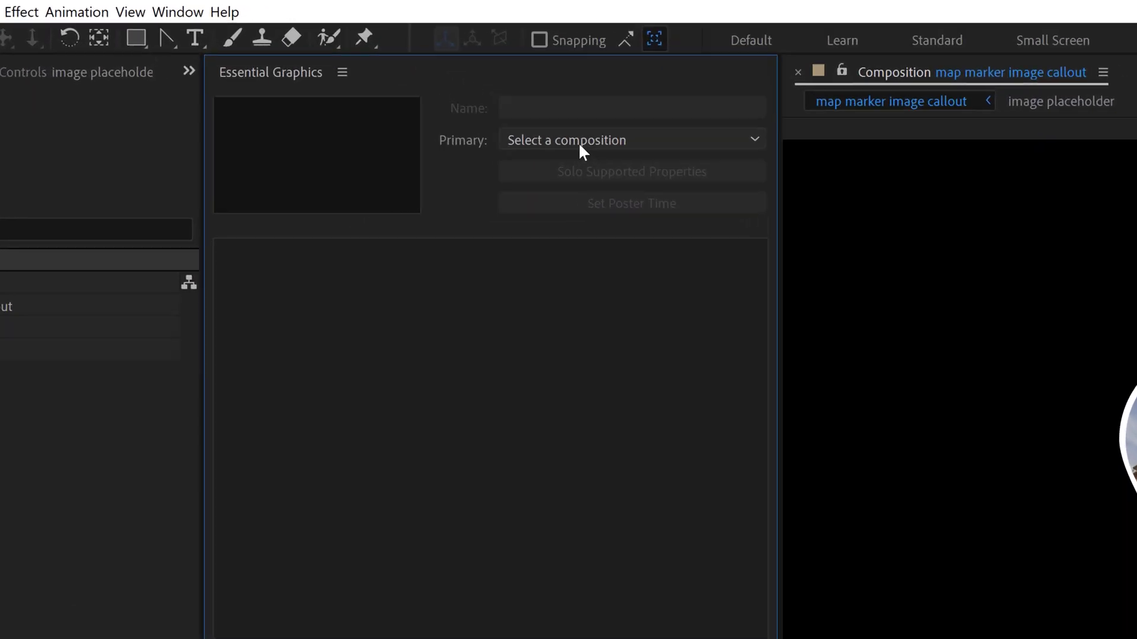
click(483, 93)
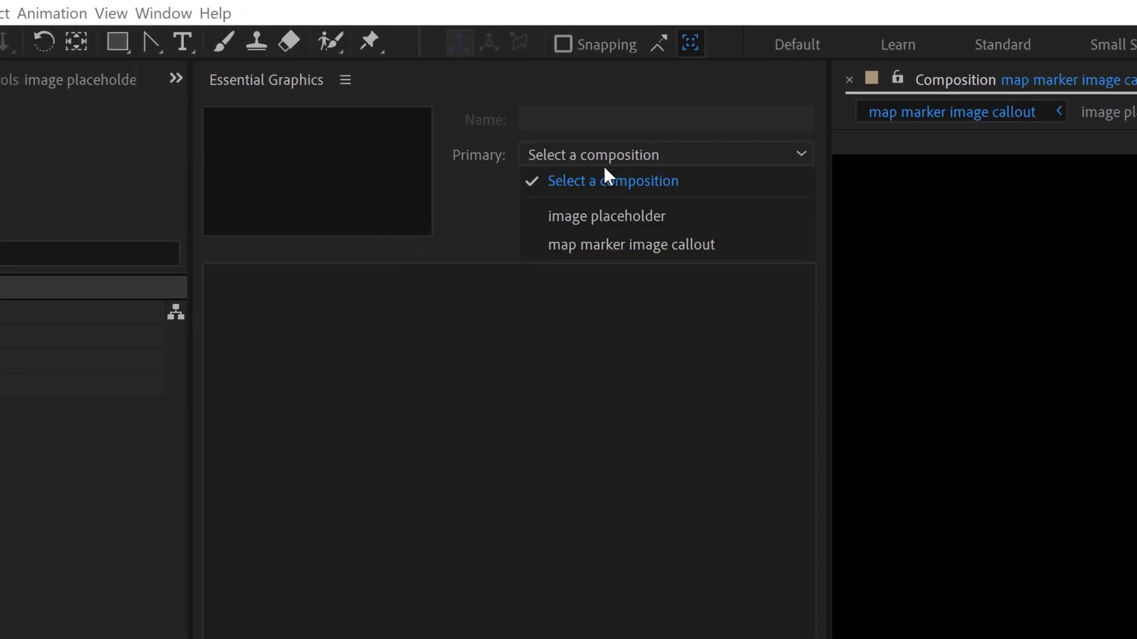
click(613, 242)
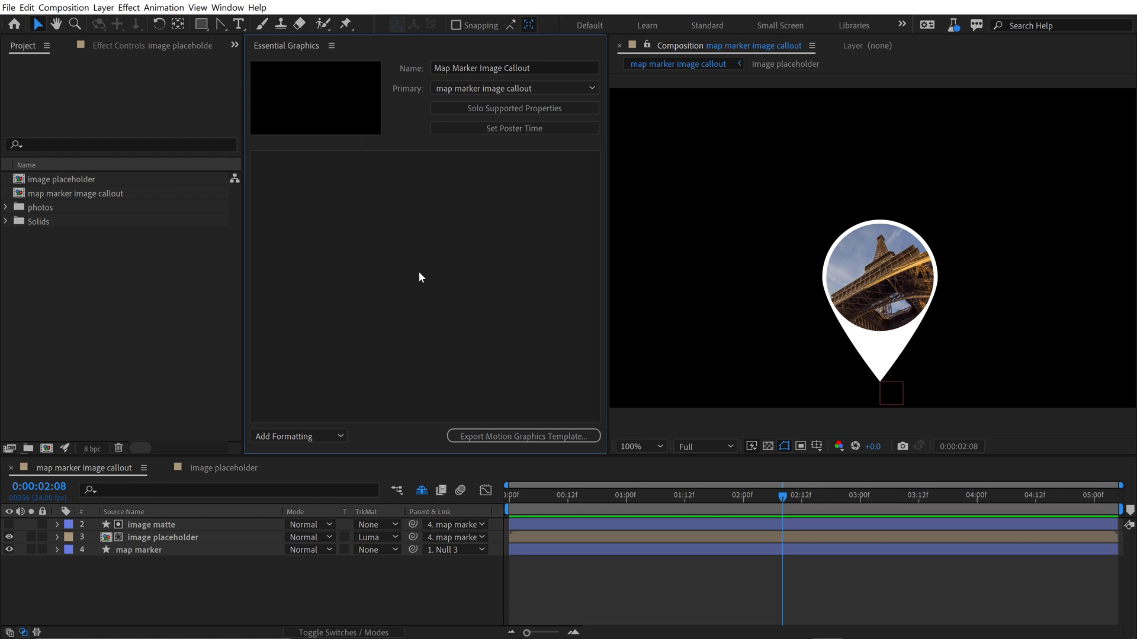
click(166, 537)
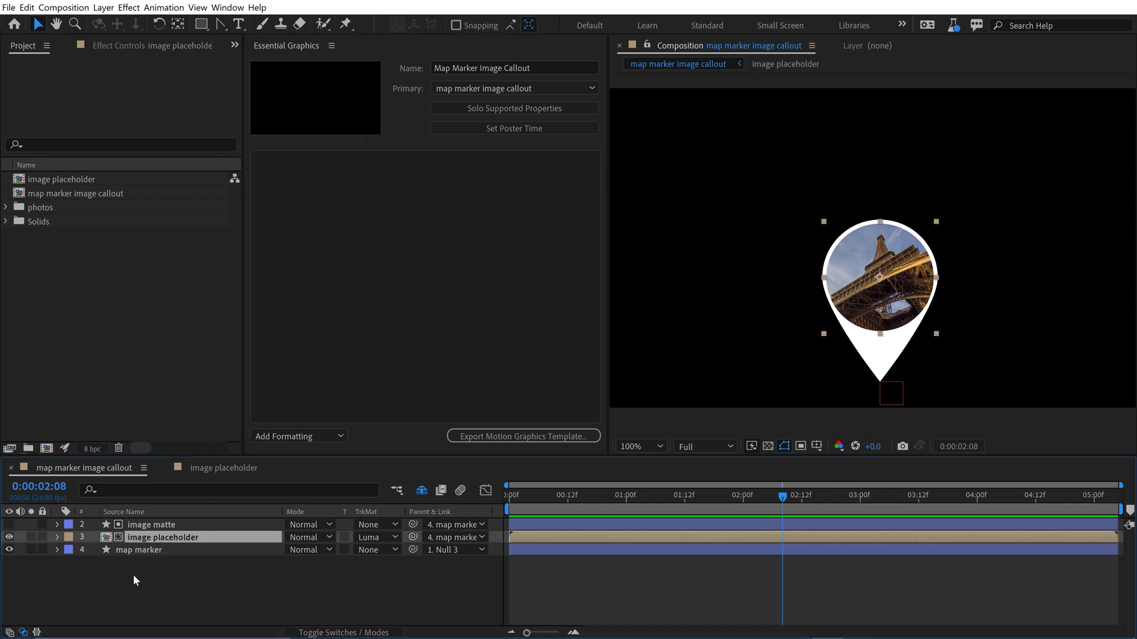
- Add the image placeholder layer to Essential Graphics as a property named 'Photo'
drag(137, 540, 299, 357)
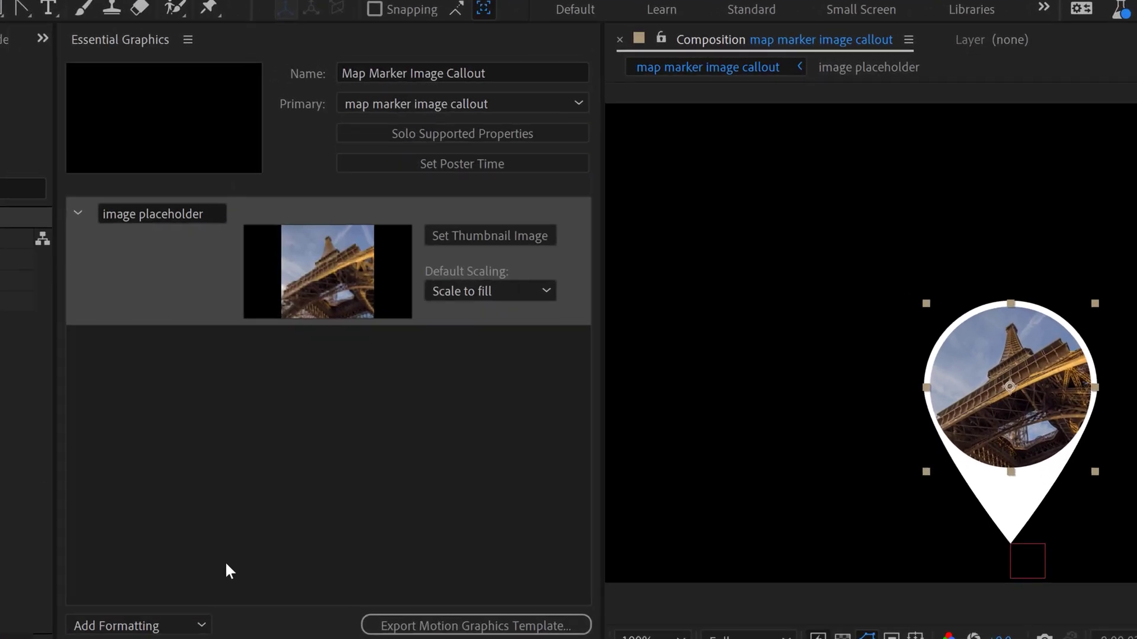
double_click(197, 201)
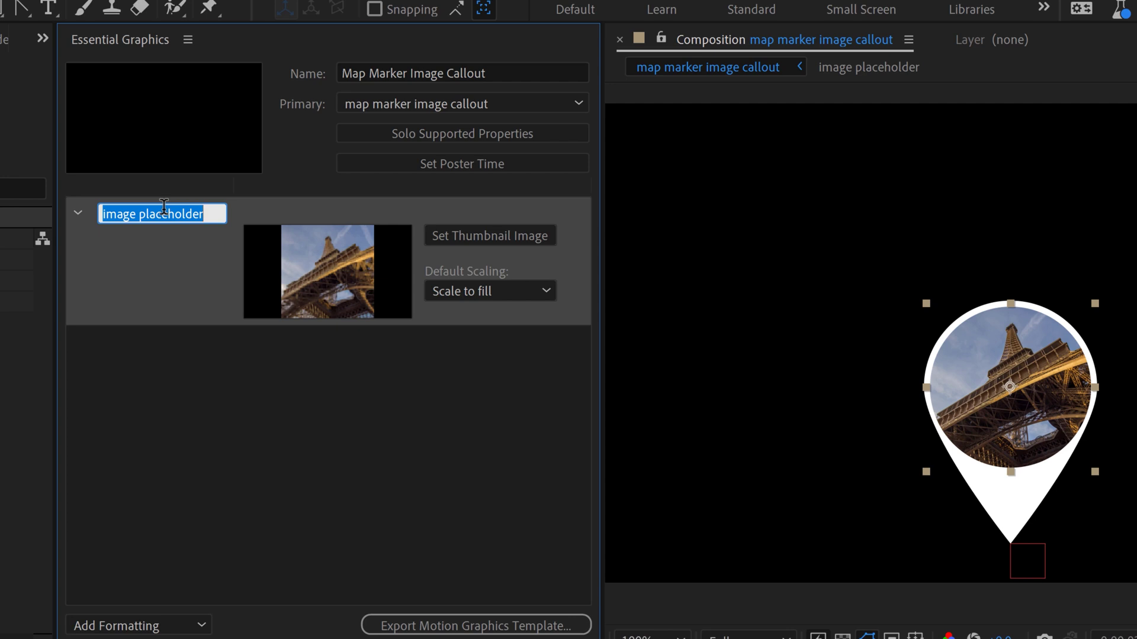
text(Photo)
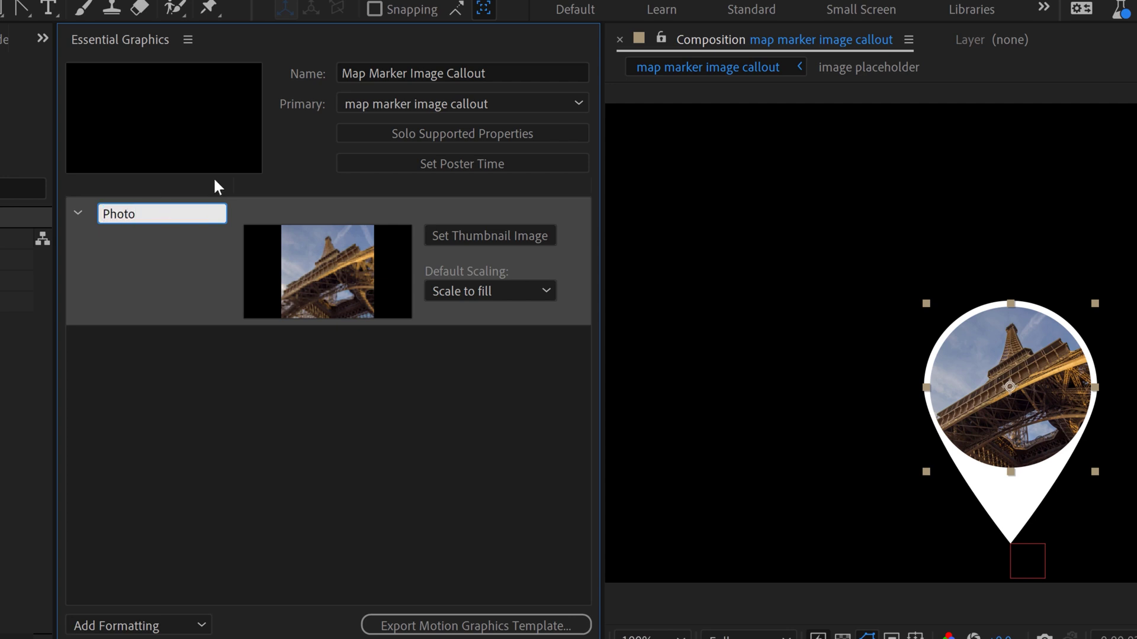
click(361, 326)
- Keep the Photo property's Default Scaling on Scale to fill
click(524, 290)
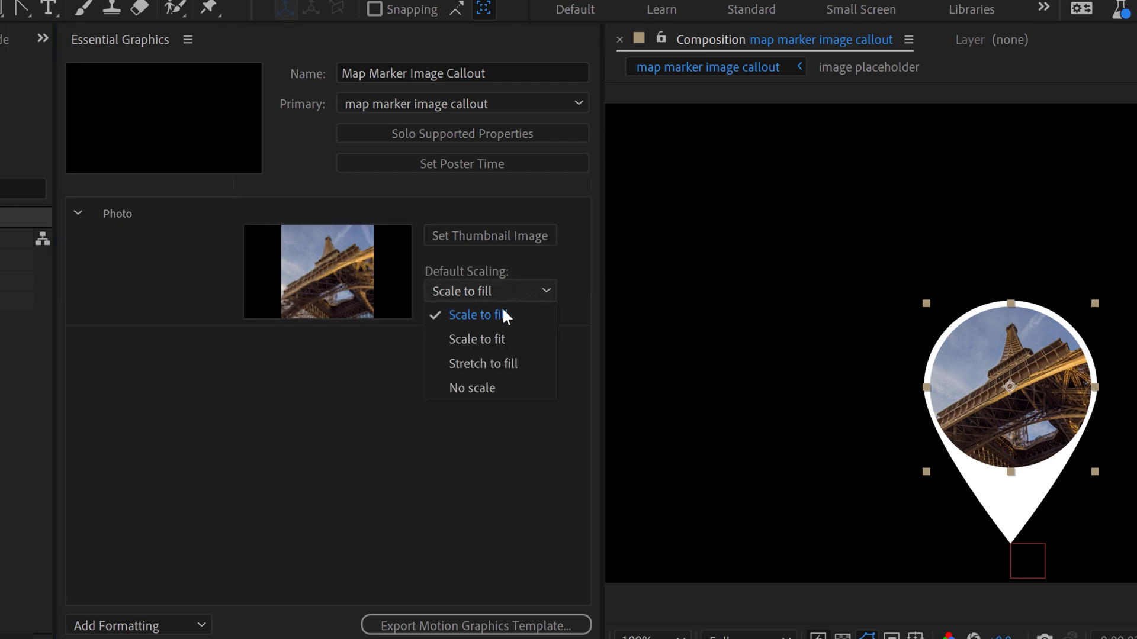
click(338, 409)
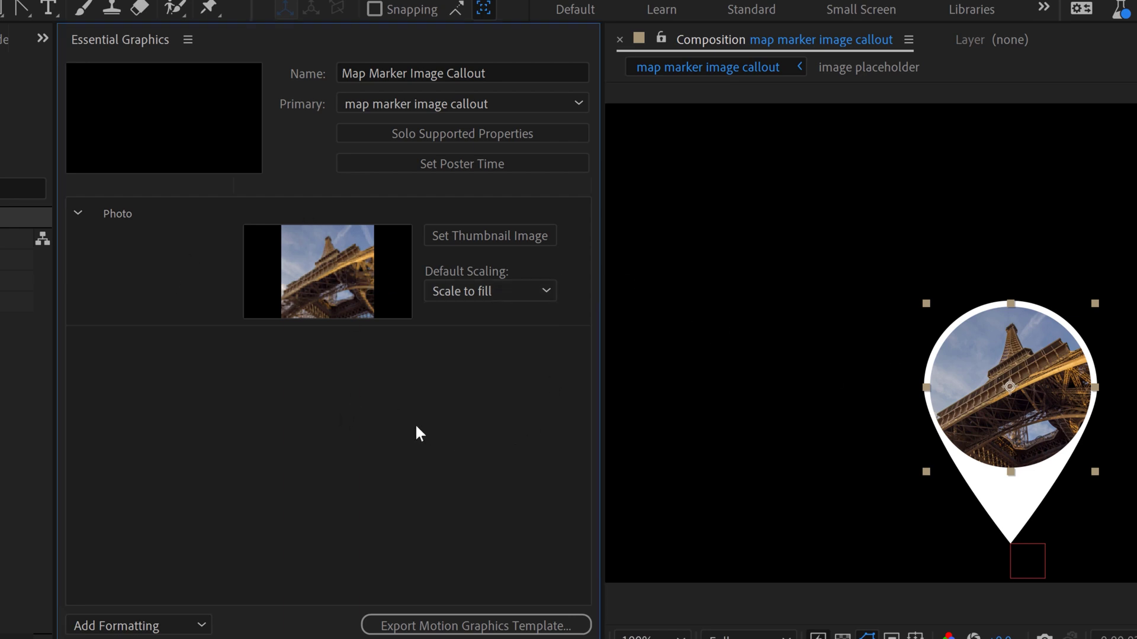
click(479, 297)
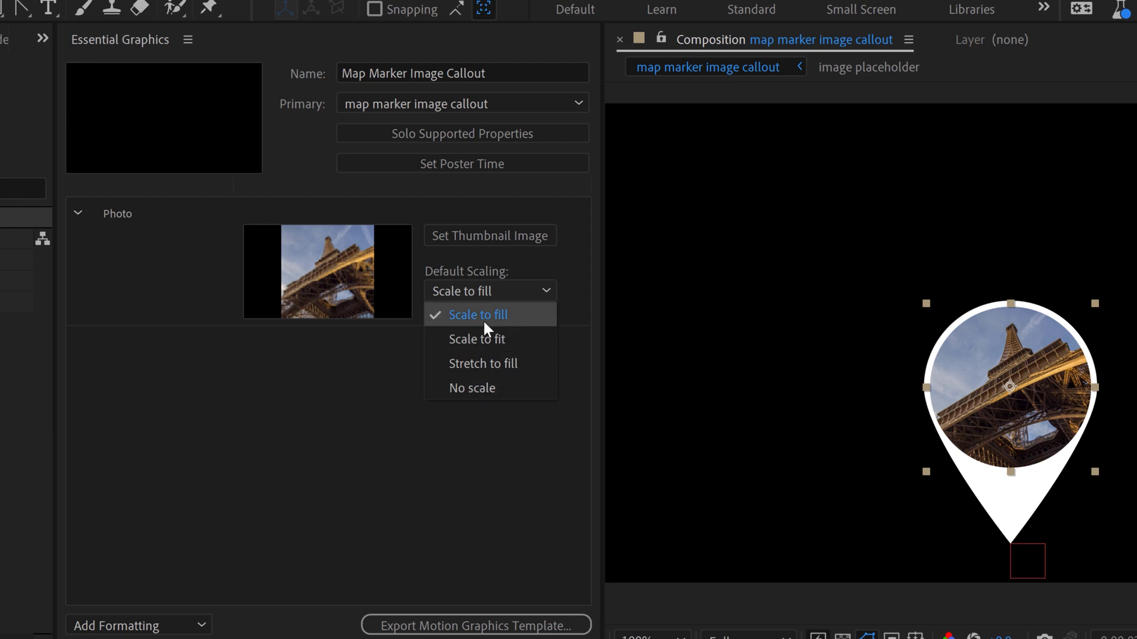
click(459, 315)
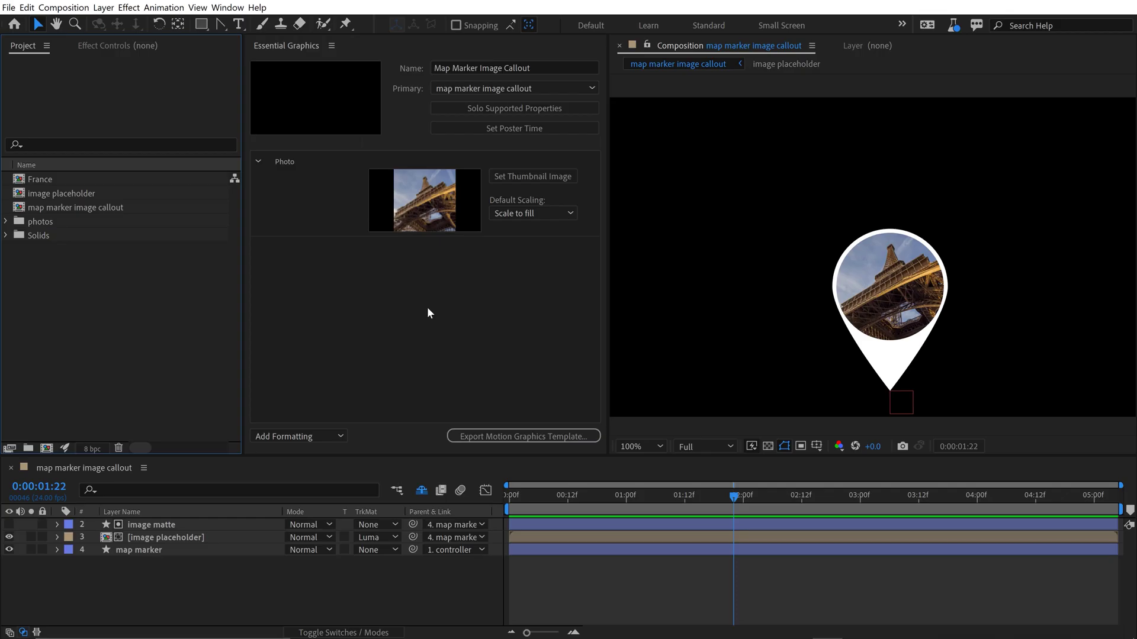
- Add the map marker image callout comp as a layer in the France timeline, then deselect it
double_click(22, 178)
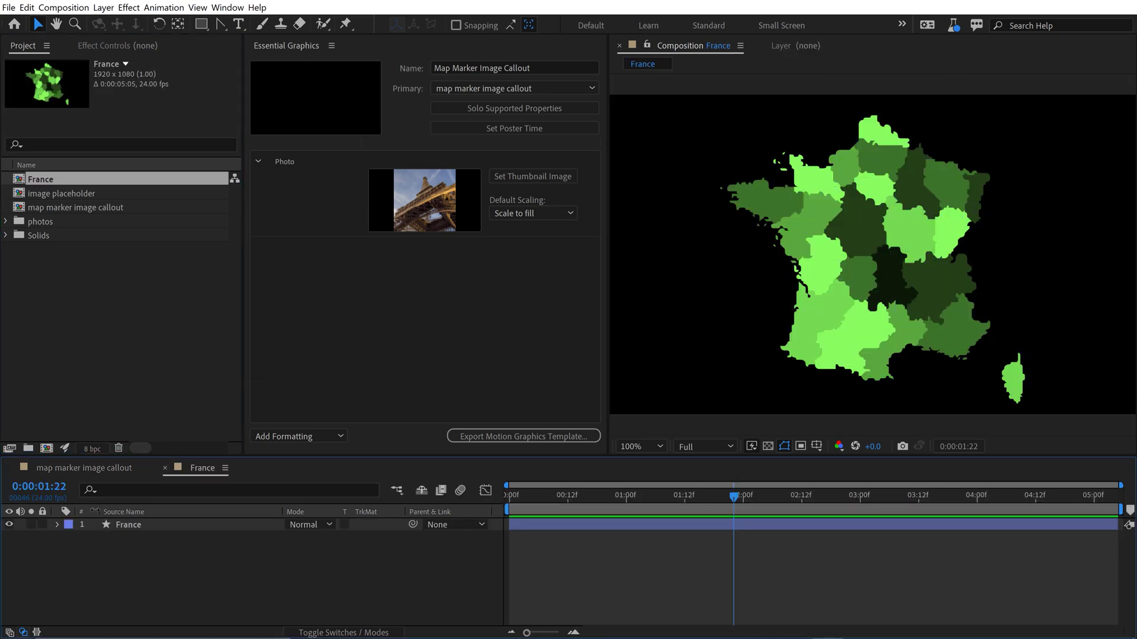
click(11, 468)
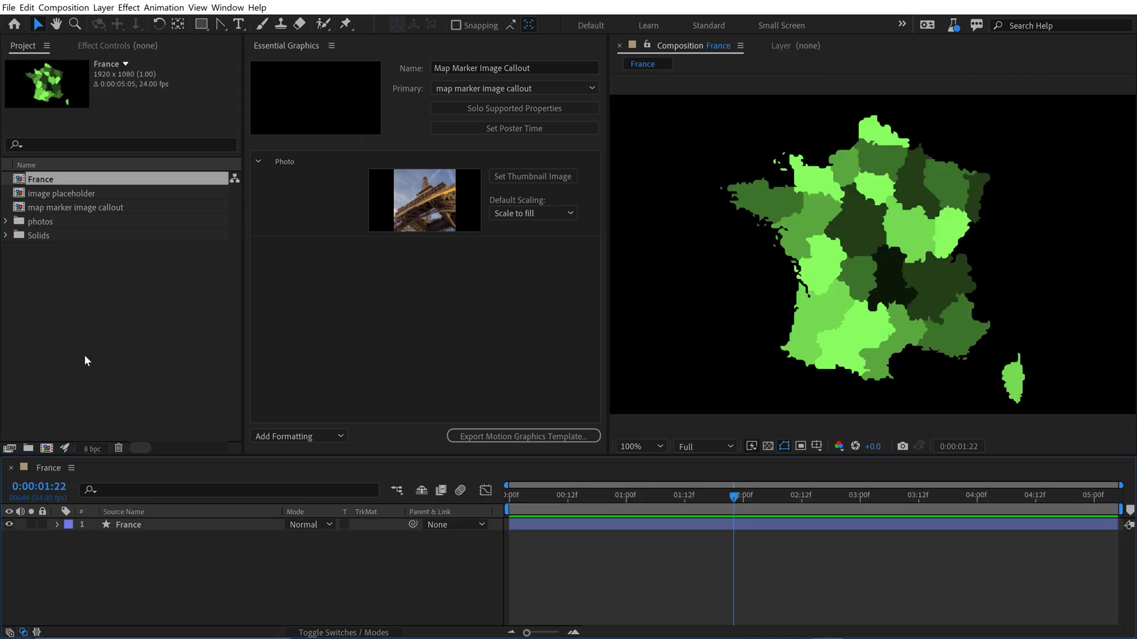
click(35, 207)
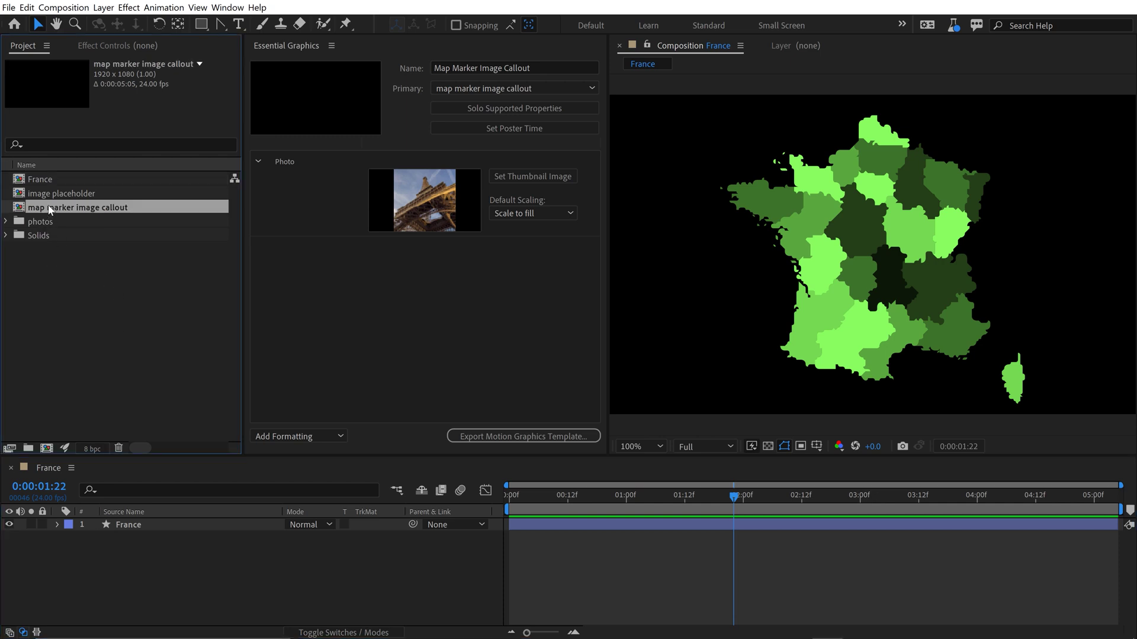
mouse_move(50, 209)
mouse_down()
mouse_move(104, 388)
mouse_move(121, 523)
mouse_up()
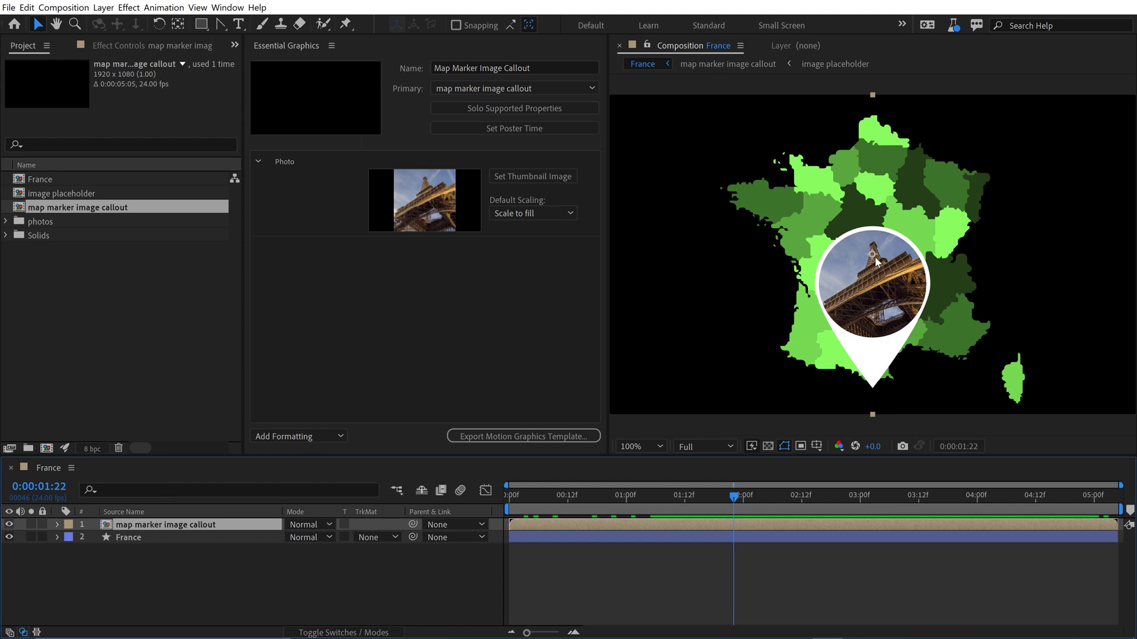
click(814, 563)
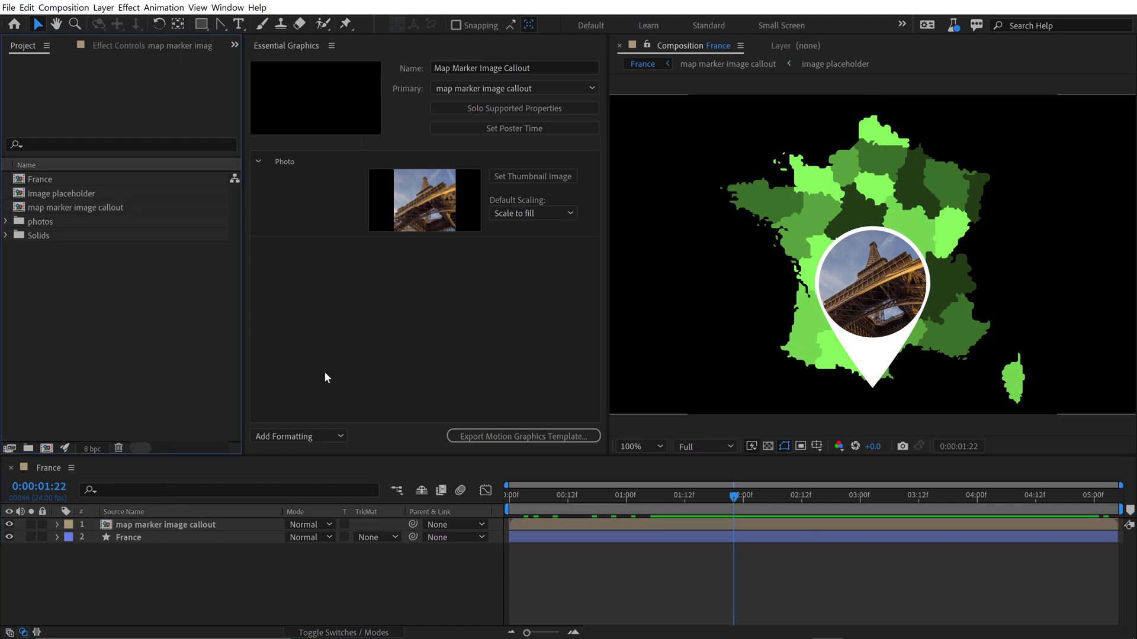
click(30, 244)
- Expand the photos folder and select fresh-french-baguette-8BB8TMW.jpg
click(6, 221)
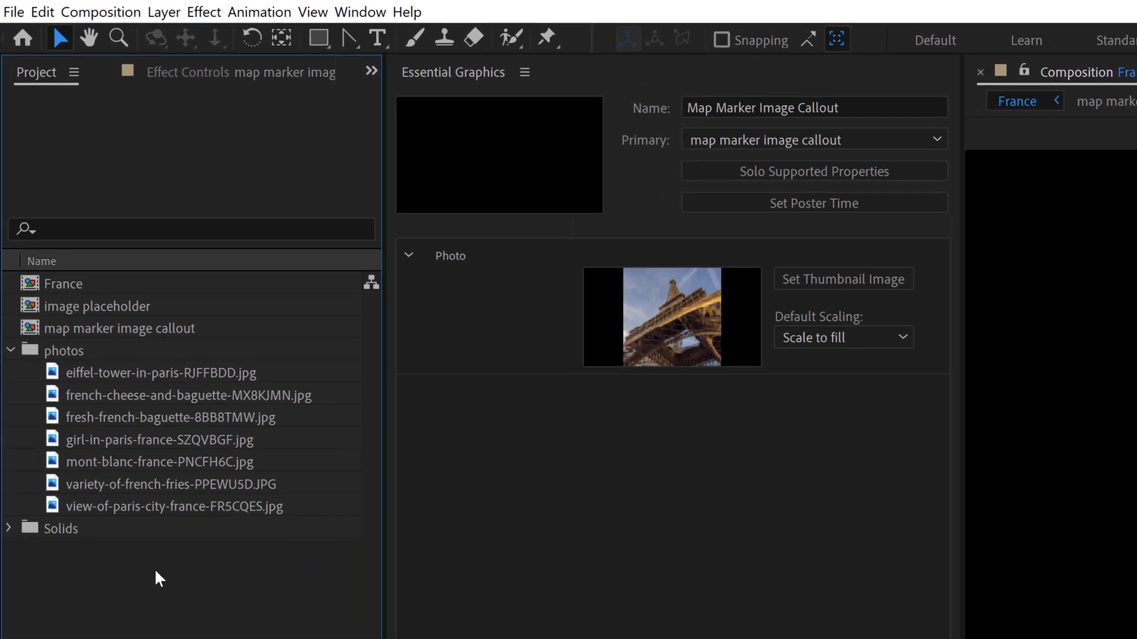
click(109, 392)
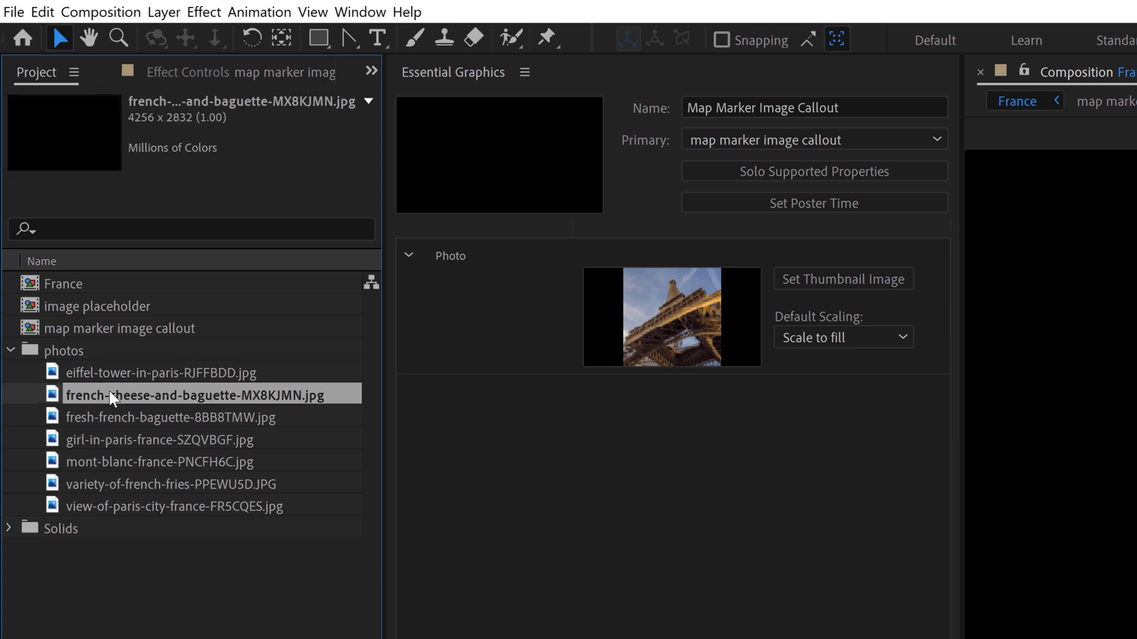
click(126, 432)
click(128, 419)
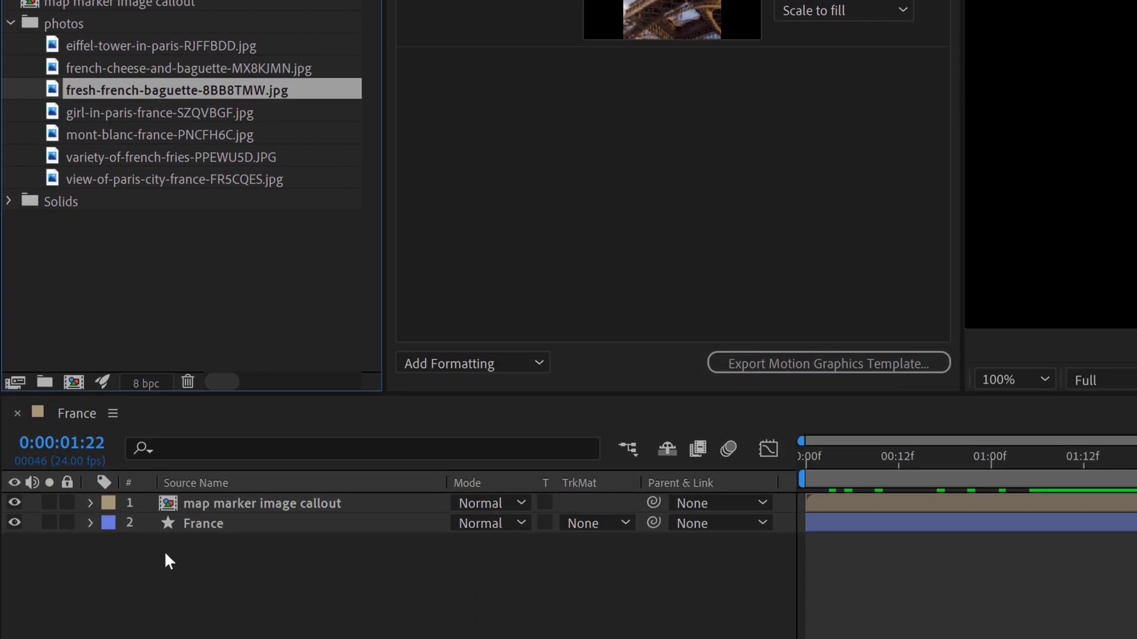
- Drop the baguette image onto the callout layer's Photo essential property
click(90, 503)
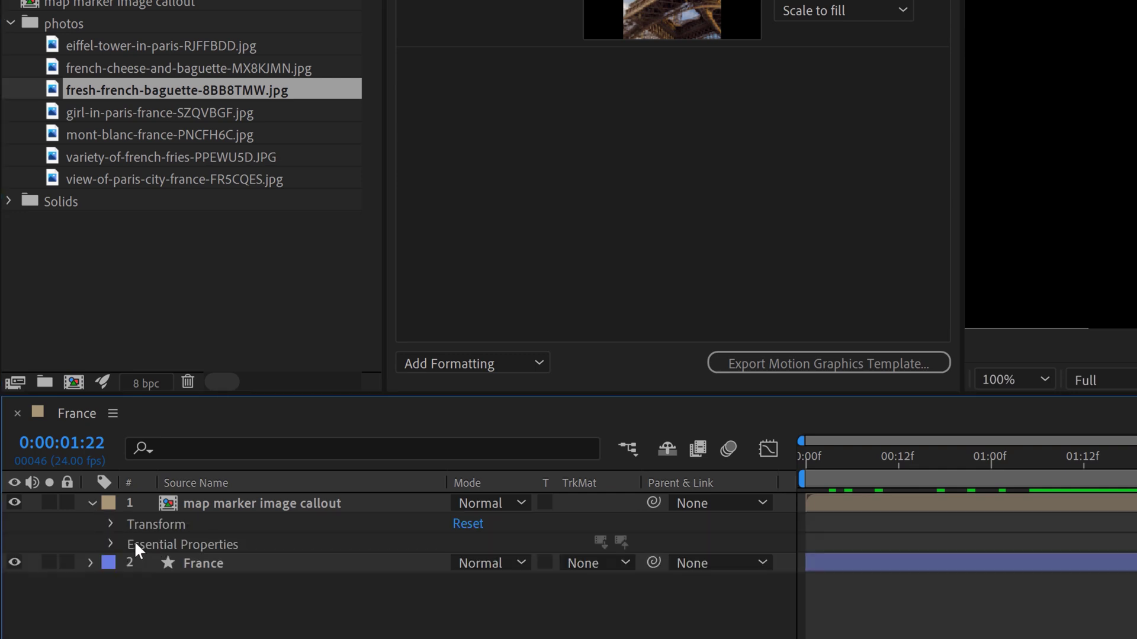
click(110, 545)
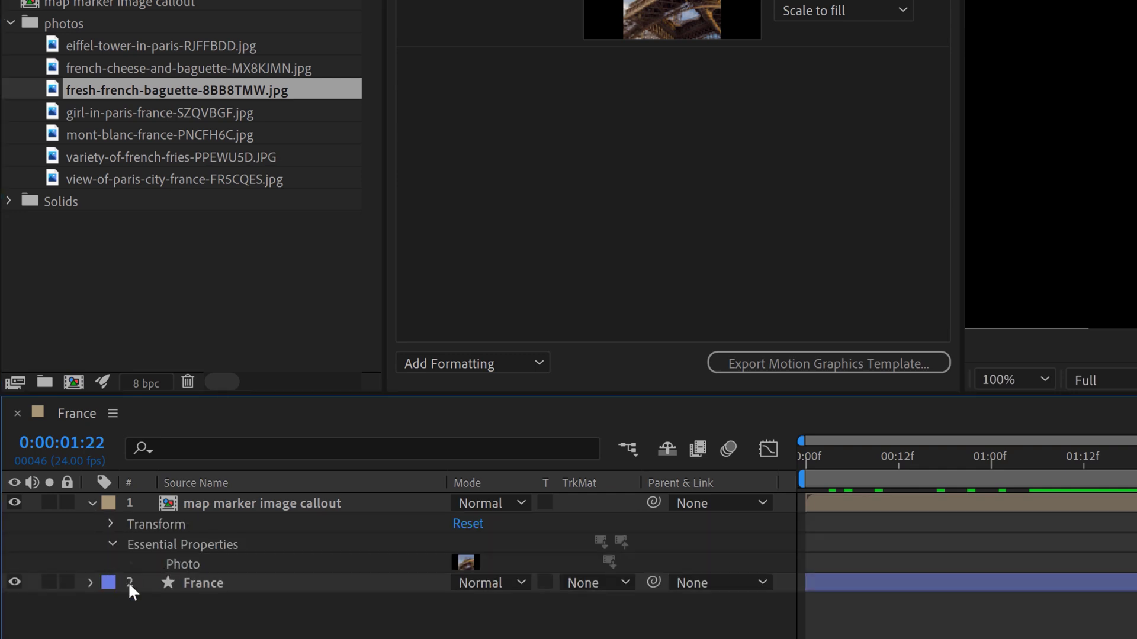
click(180, 562)
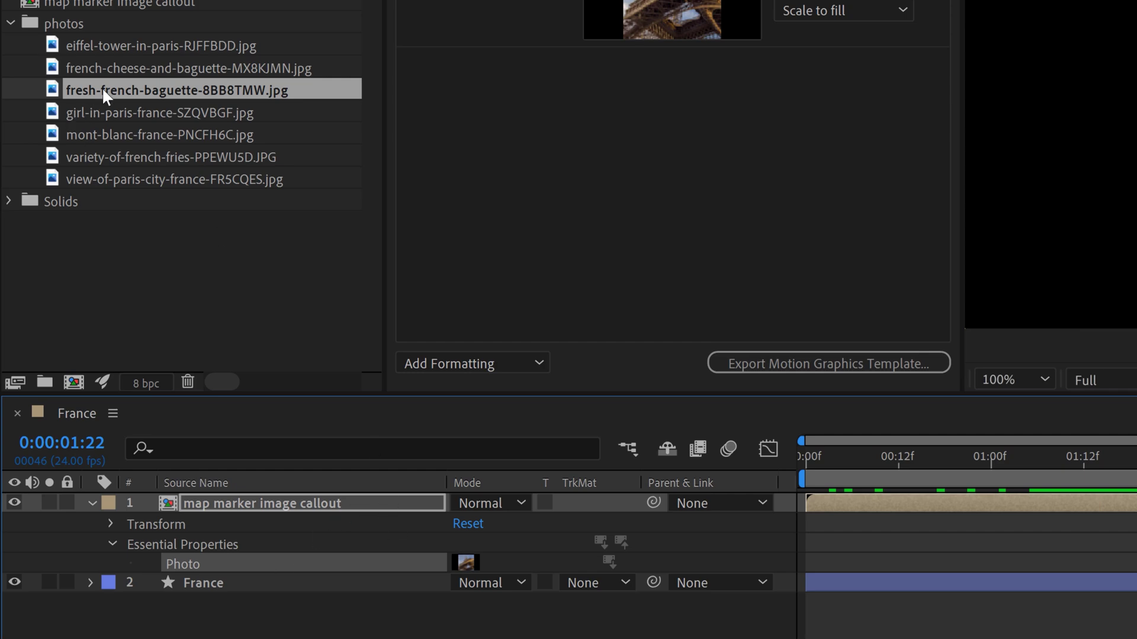
drag(102, 87, 198, 562)
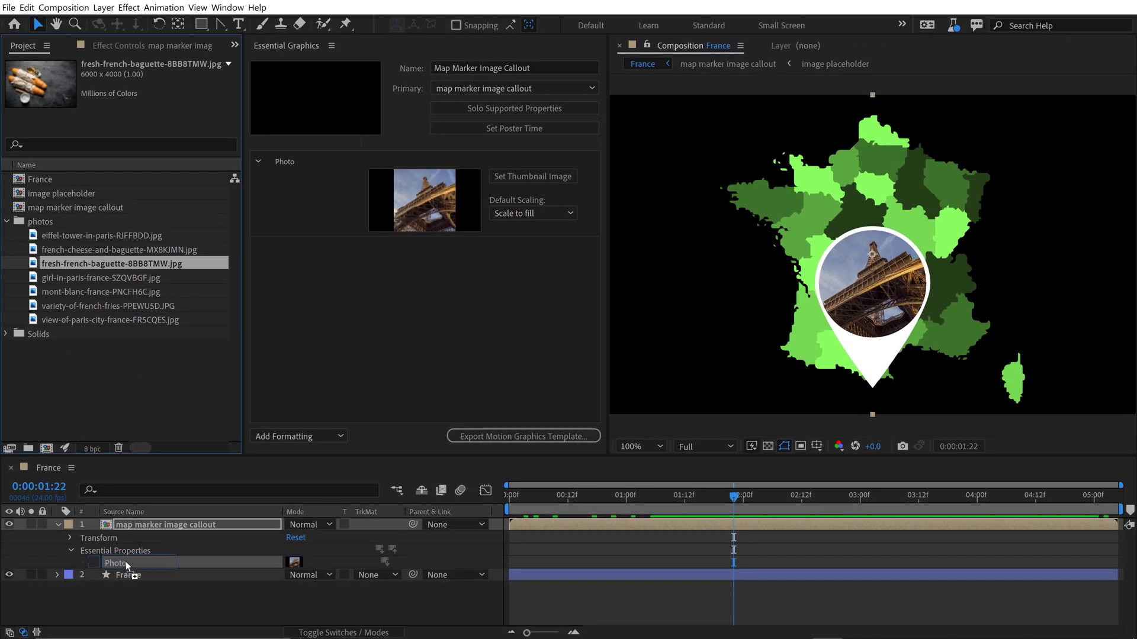
drag(125, 561, 125, 561)
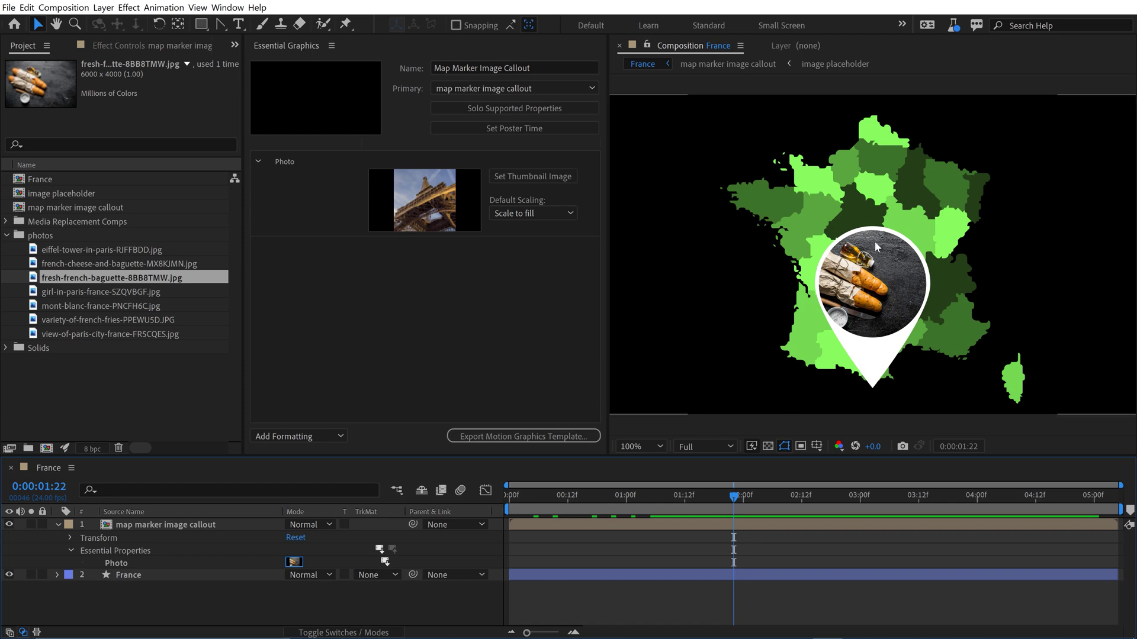
key(Down)
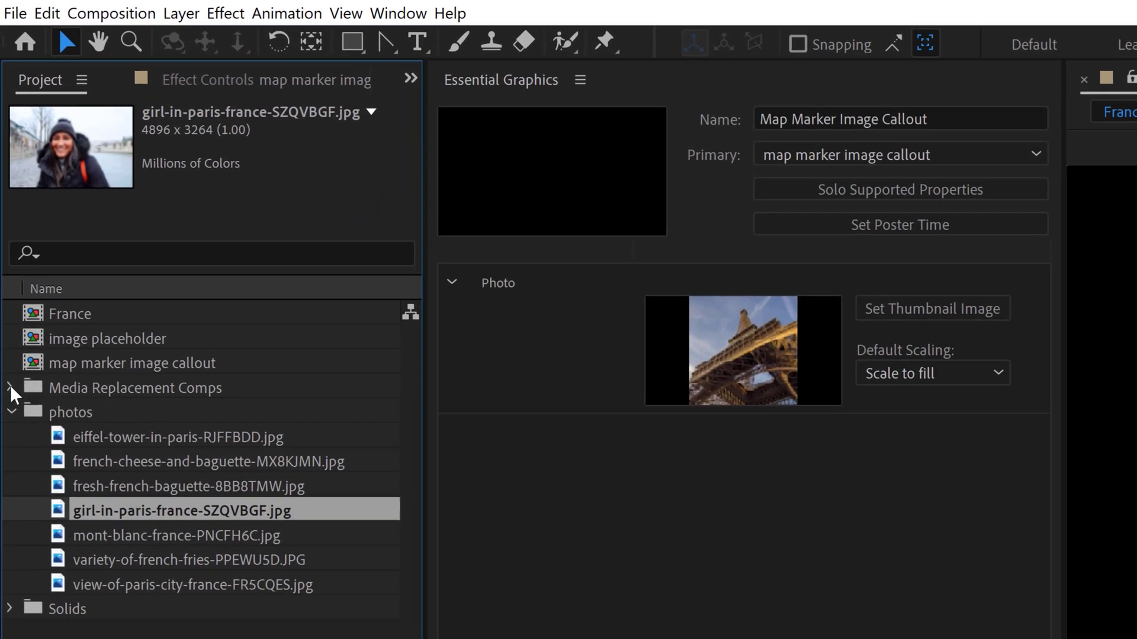
- Open the baguette's media replacement comp and shift the photo right within its frame
click(10, 388)
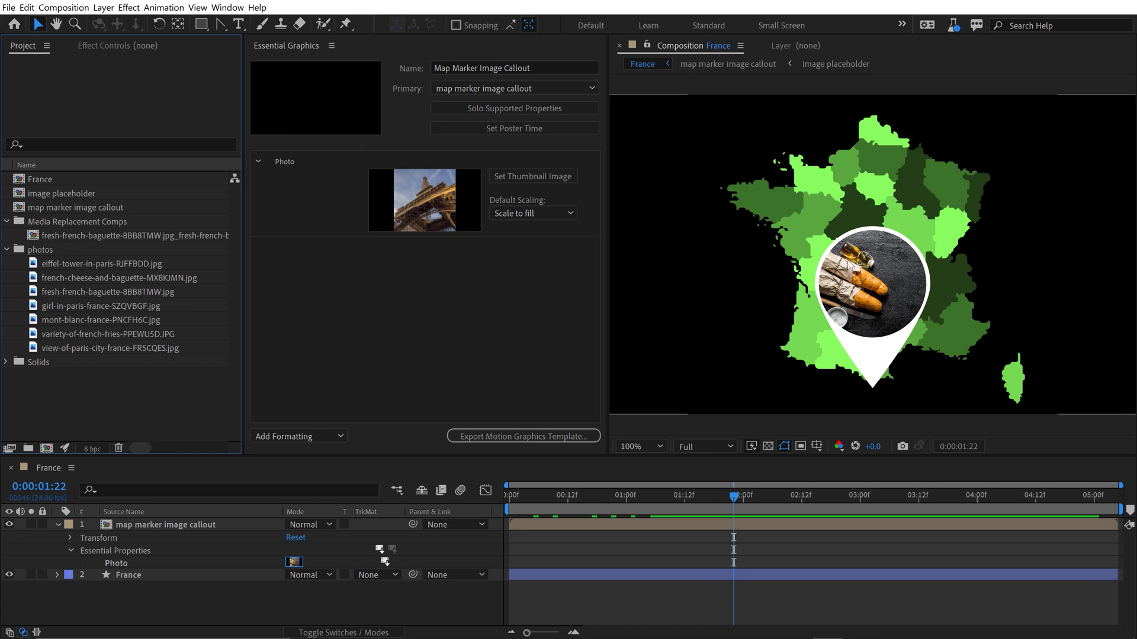
double_click(120, 562)
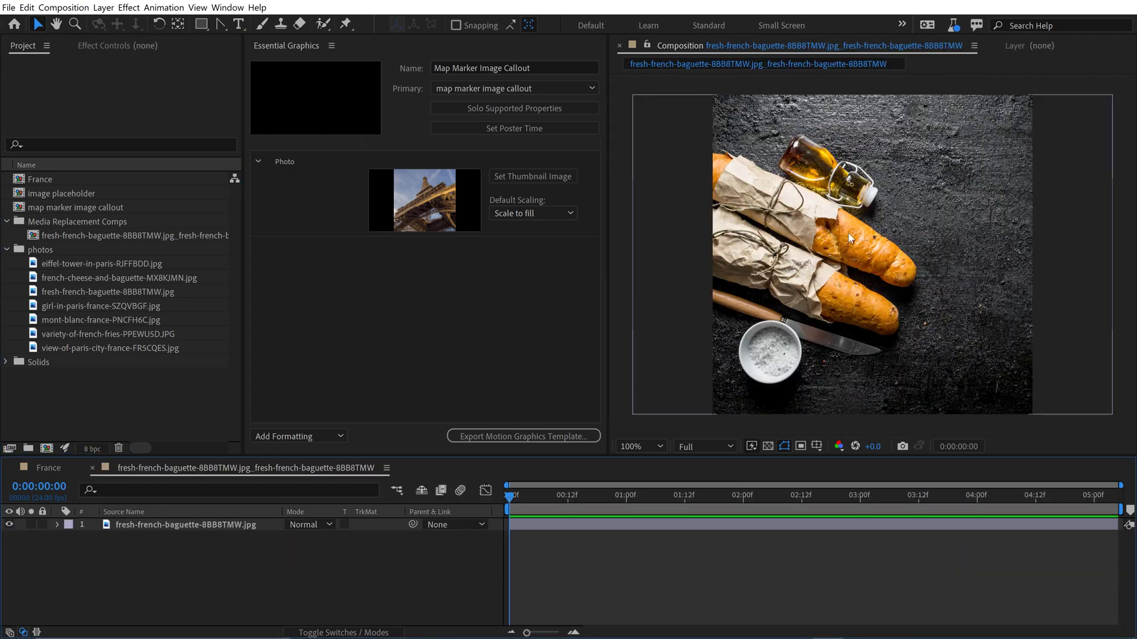
drag(832, 304, 906, 306)
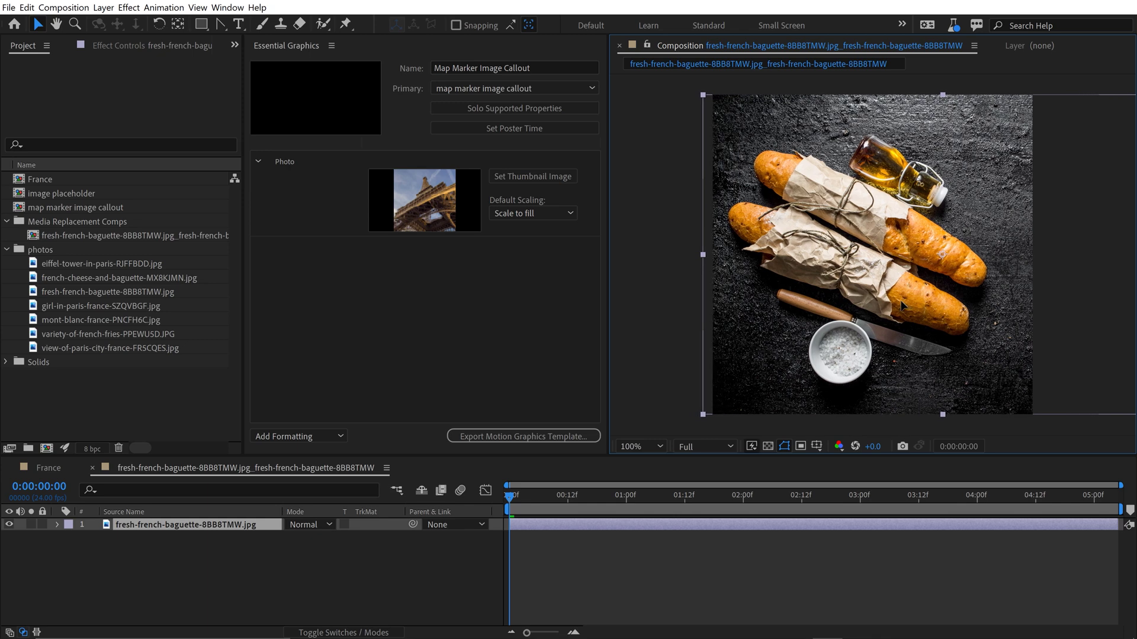
click(51, 468)
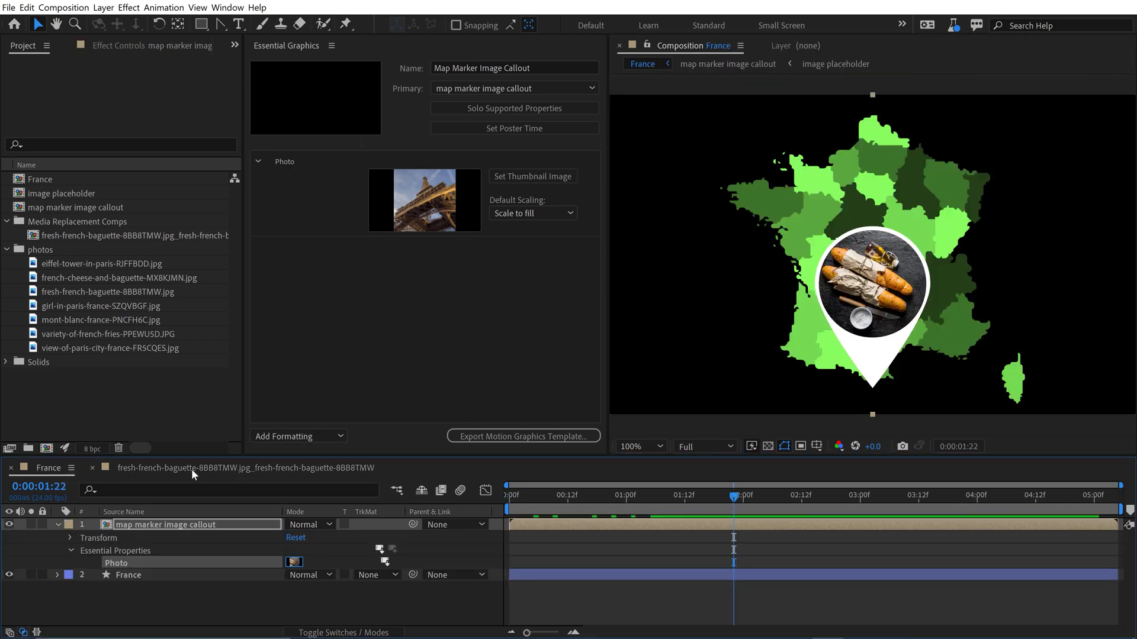
click(191, 469)
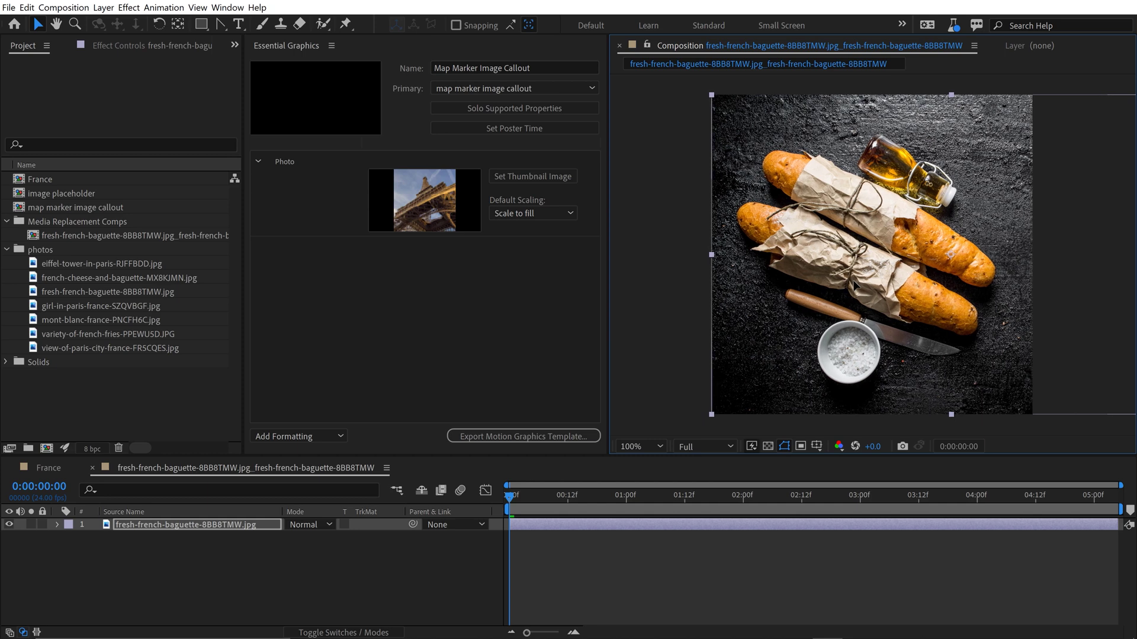
- Scale the baguette callout to 40%, move it to 977, 144 over northern France, and preview
click(50, 467)
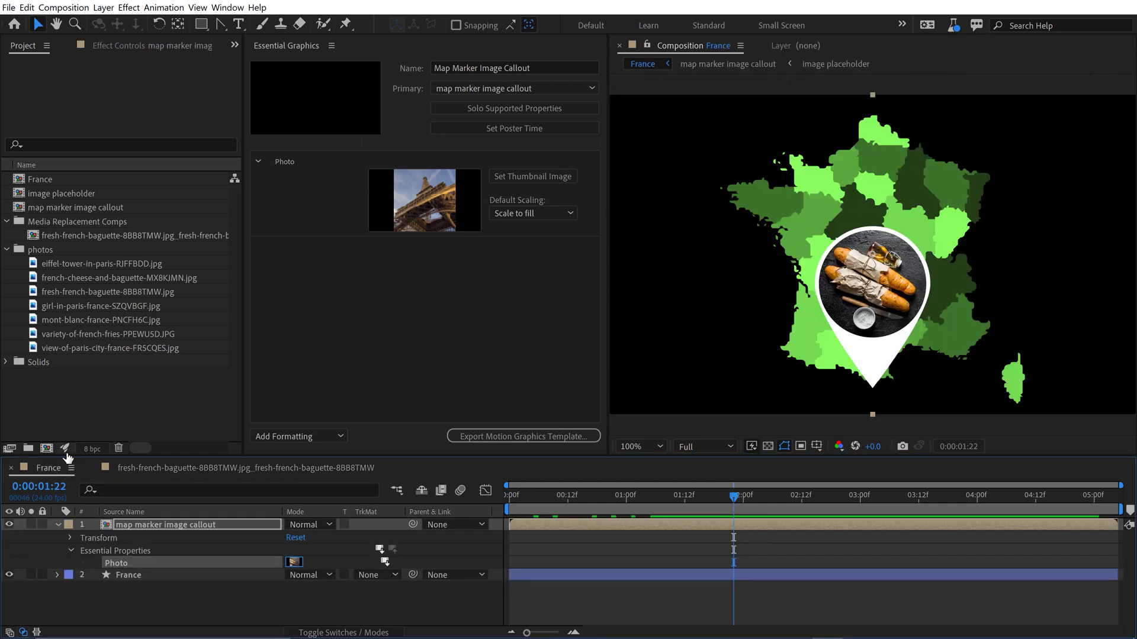
click(181, 525)
click(70, 538)
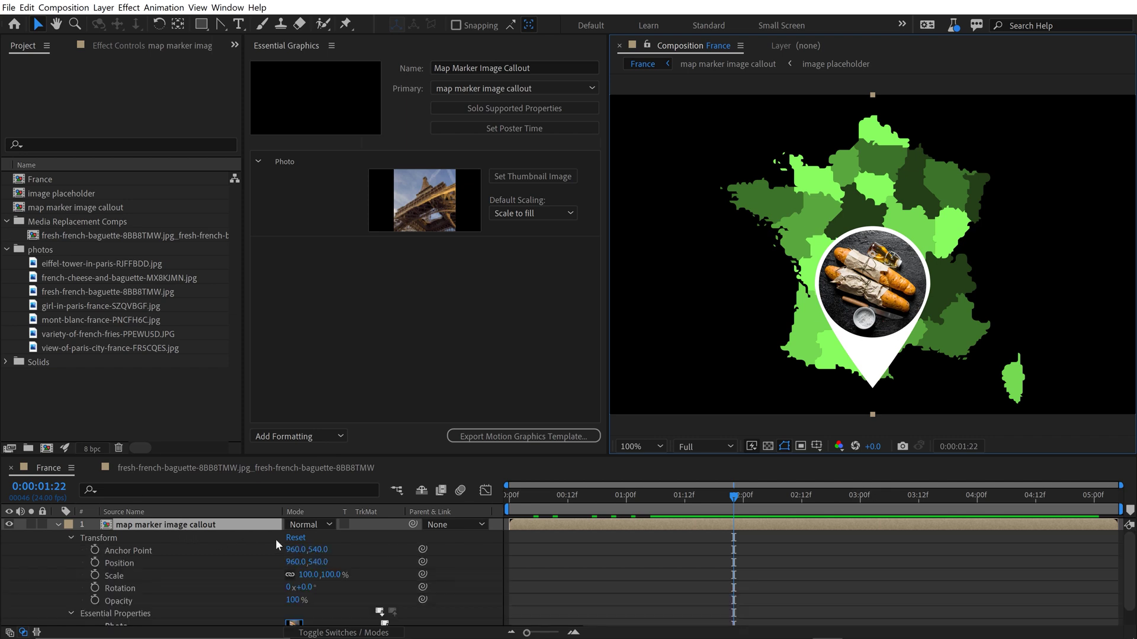
drag(305, 582, 278, 575)
drag(894, 280, 904, 139)
click(636, 496)
key(space)
key(space)
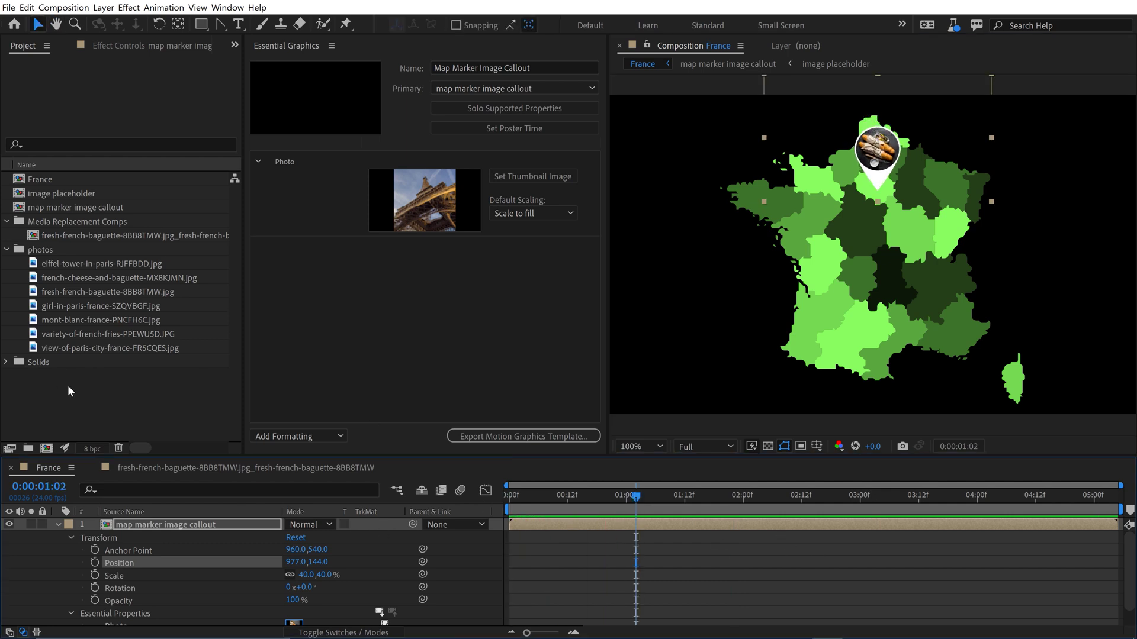
- Add a second callout with the girl-in-paris photo and shrink its scale
drag(72, 208, 130, 521)
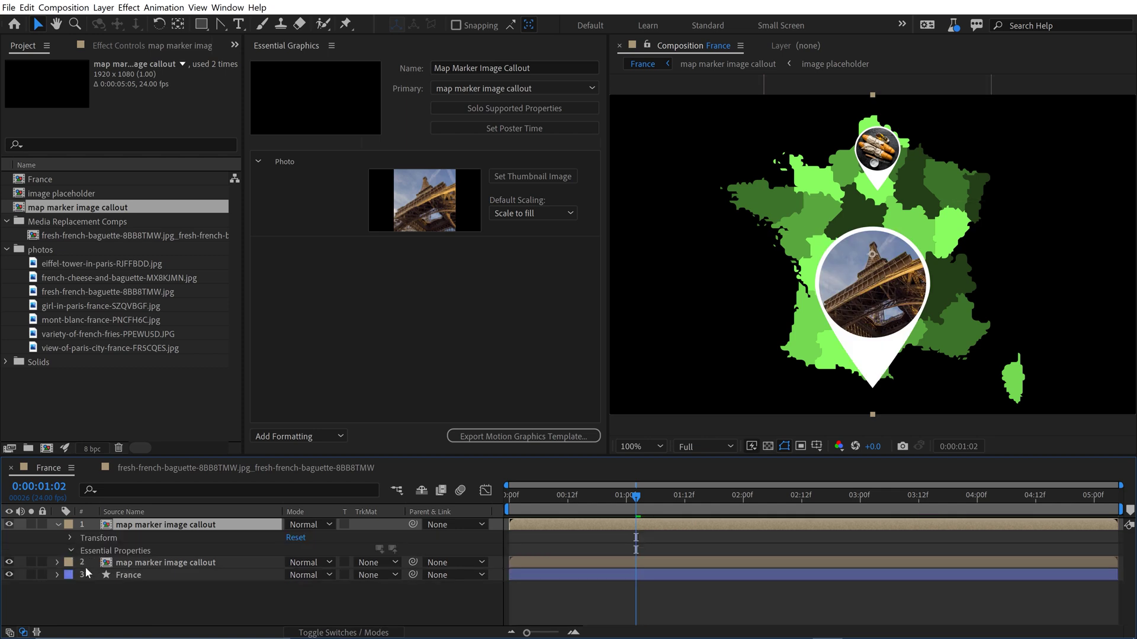
drag(54, 306, 117, 559)
click(70, 538)
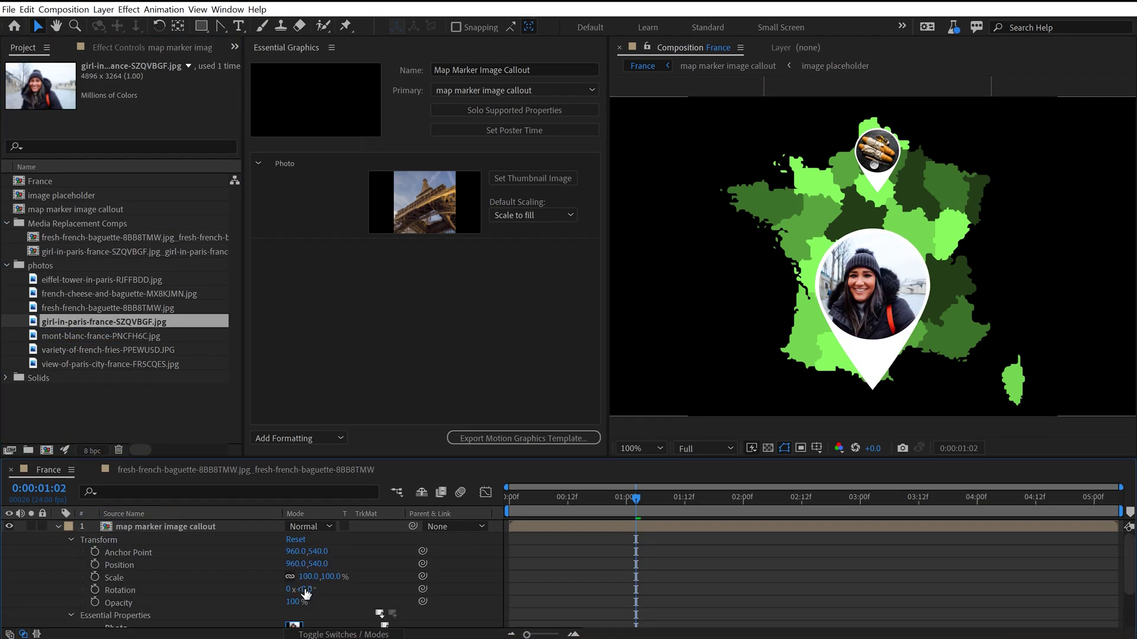
drag(306, 575, 269, 575)
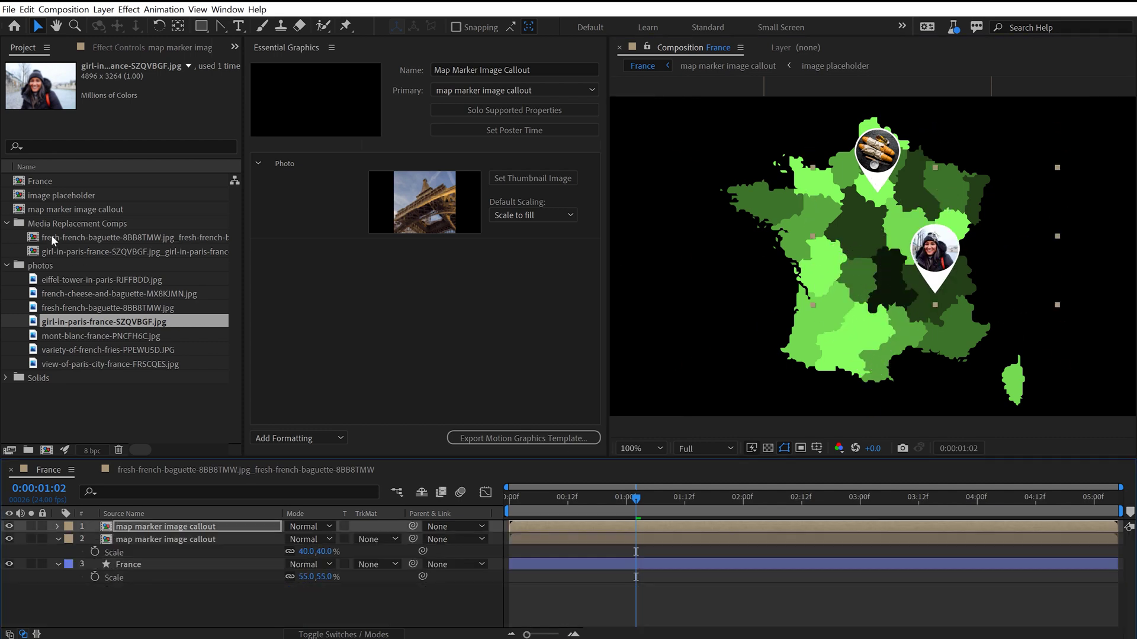
- Add a third callout and put the French fries photo on its Photo property
mouse_move(77, 209)
mouse_down()
mouse_move(132, 541)
mouse_move(138, 523)
mouse_up()
click(57, 527)
drag(99, 350, 119, 560)
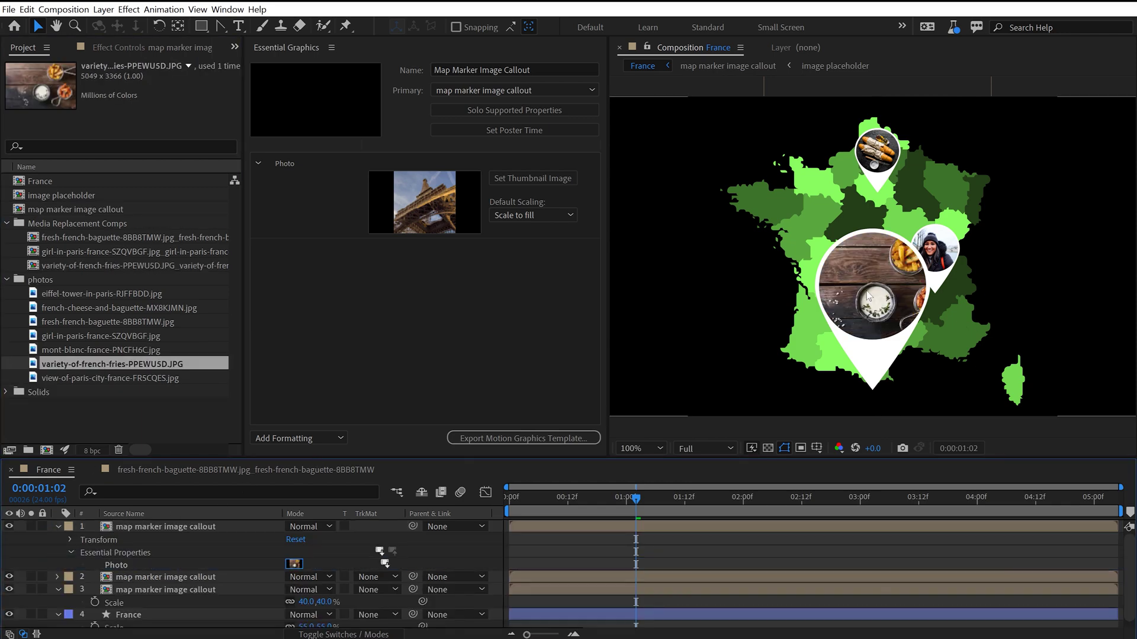
- Open the French fries photo's replacement comp and slide the fries image left within its frame
double_click(119, 565)
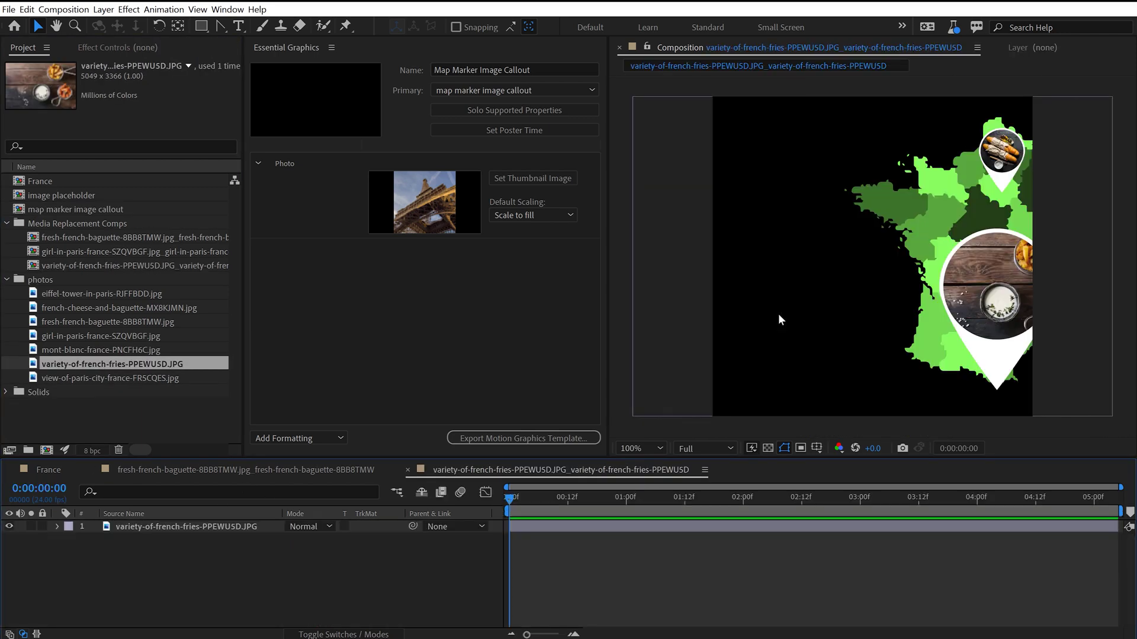
drag(939, 266, 871, 263)
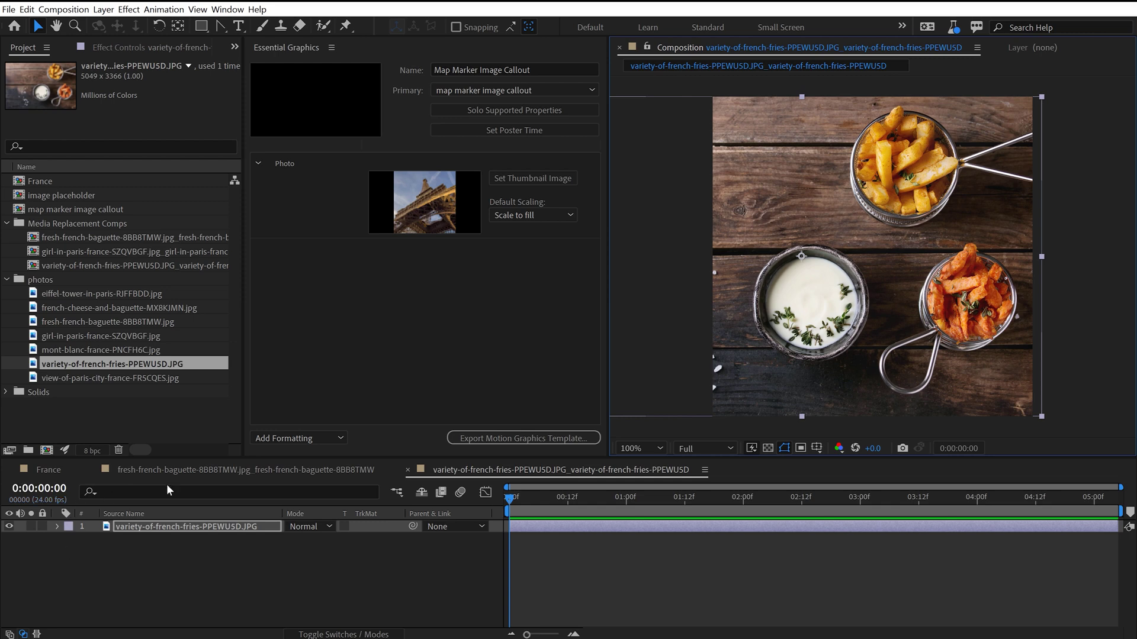
- Close the fries and baguette replacement comps, then scale the fries pin to 34% over western France
click(407, 470)
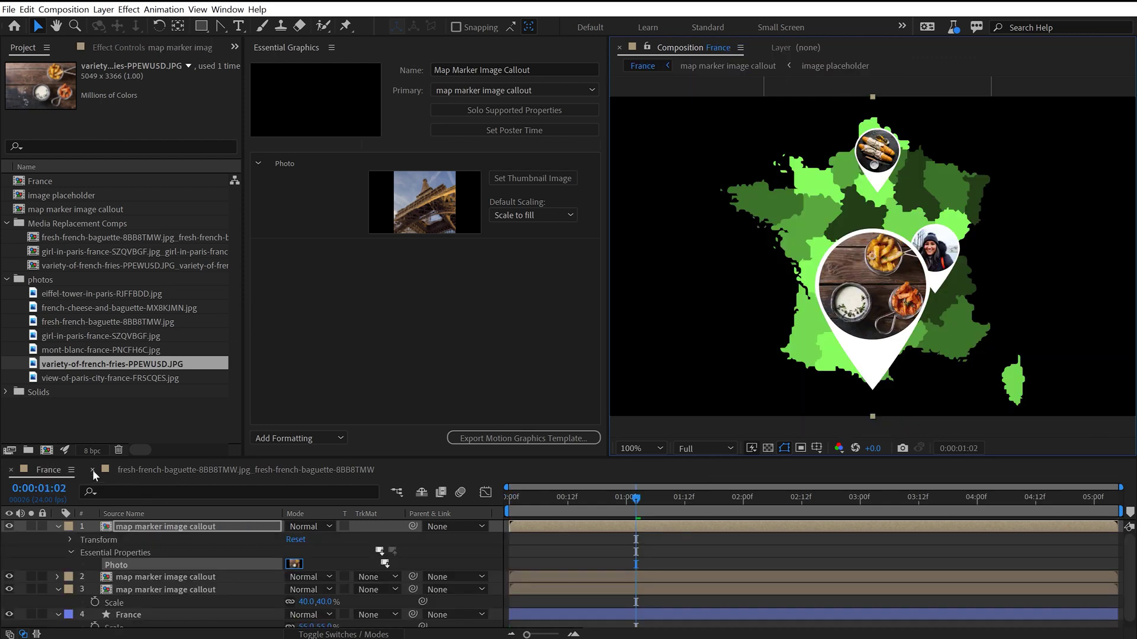
click(92, 470)
click(70, 540)
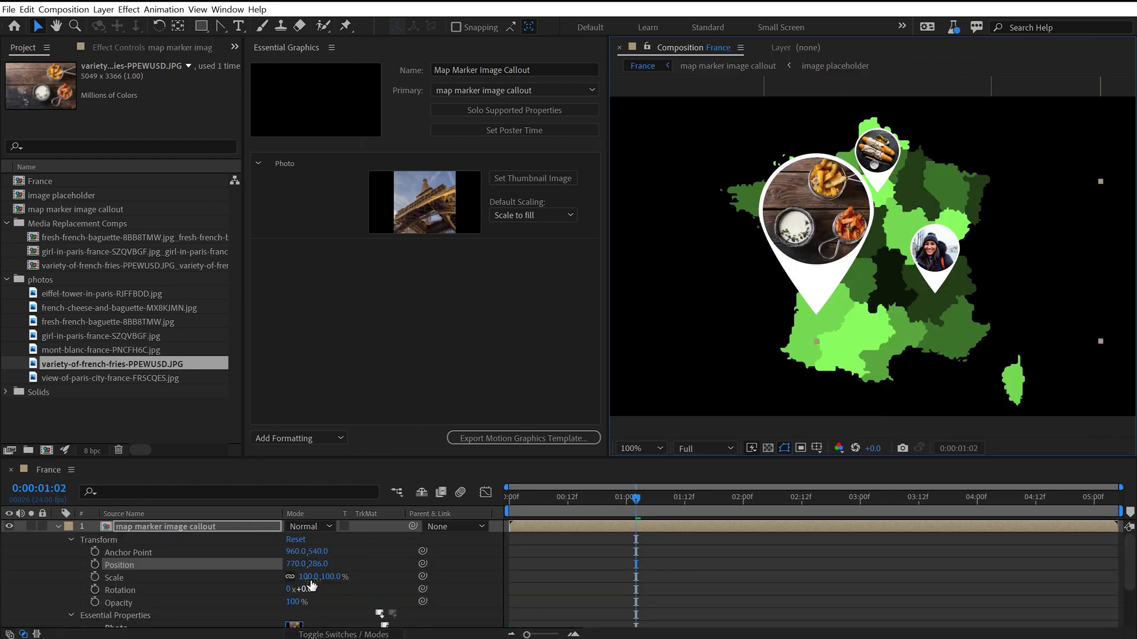
drag(310, 582, 261, 578)
drag(817, 222, 817, 303)
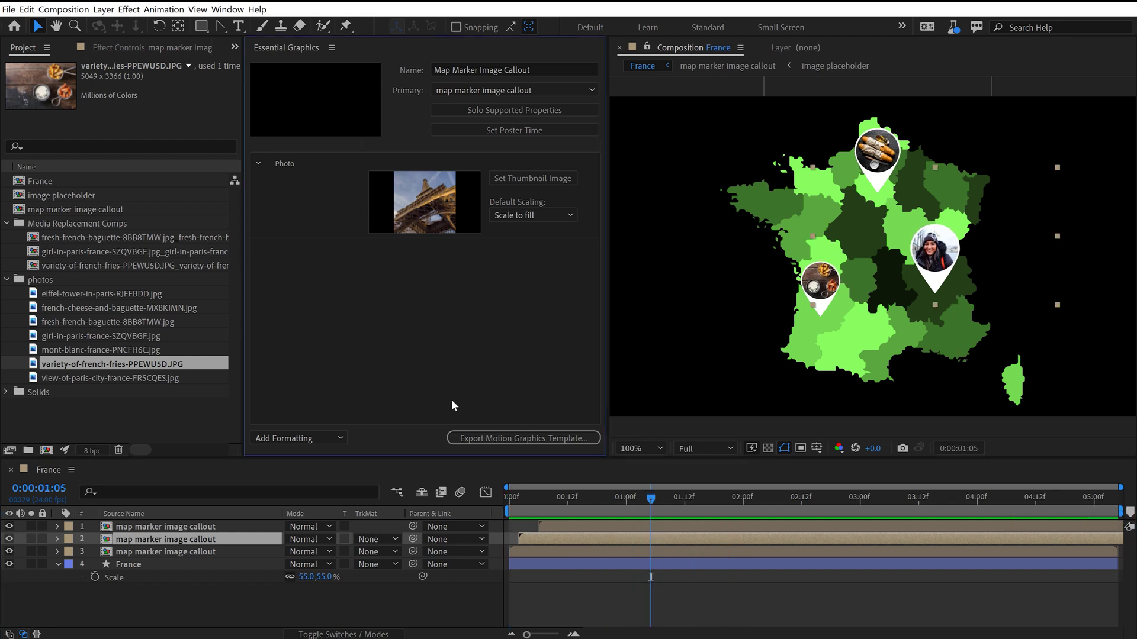
- Stop the preview and export the France comp as a template tagged 'Map Marker with Photo'
click(493, 438)
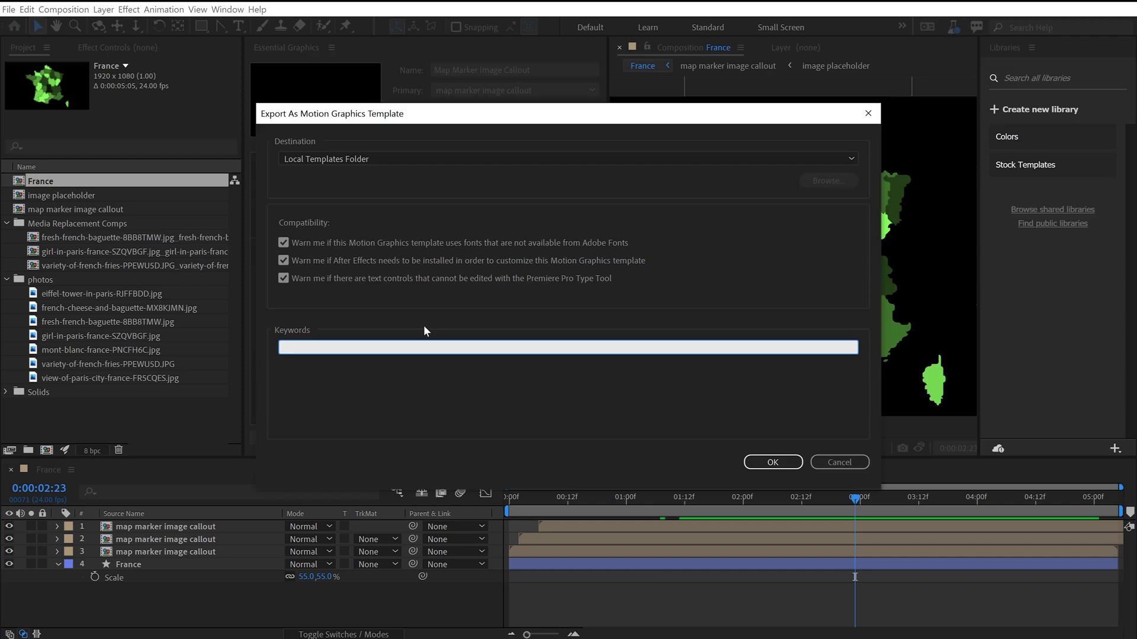
text(Map Marker with Photo)
click(773, 461)
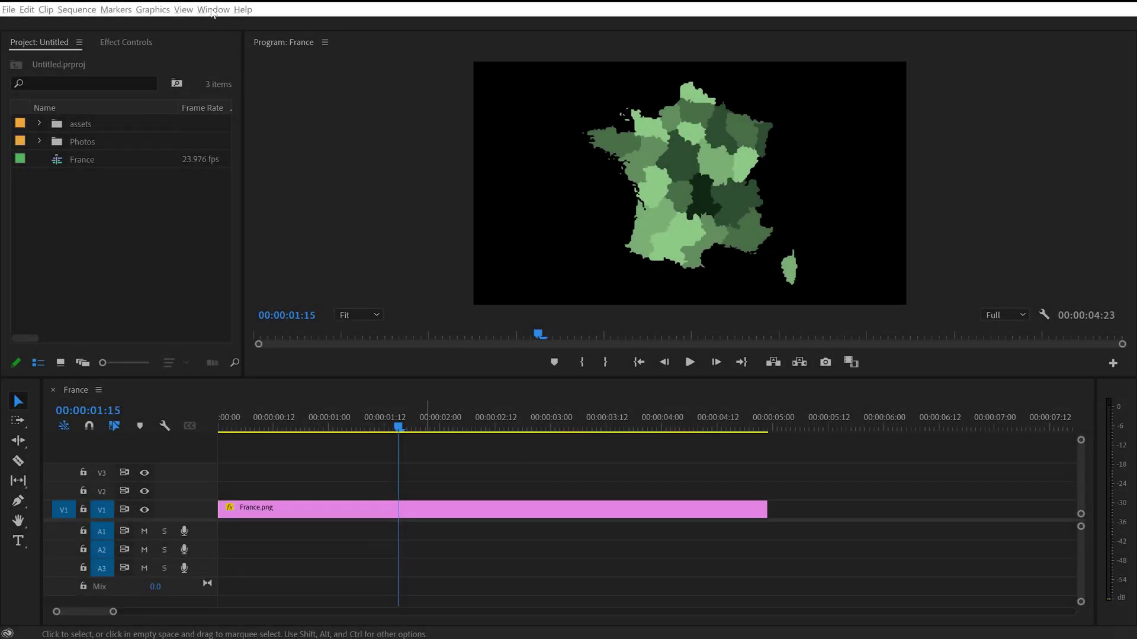
- Show the Essential Graphics panel and search its templates for 'map marker'
click(212, 10)
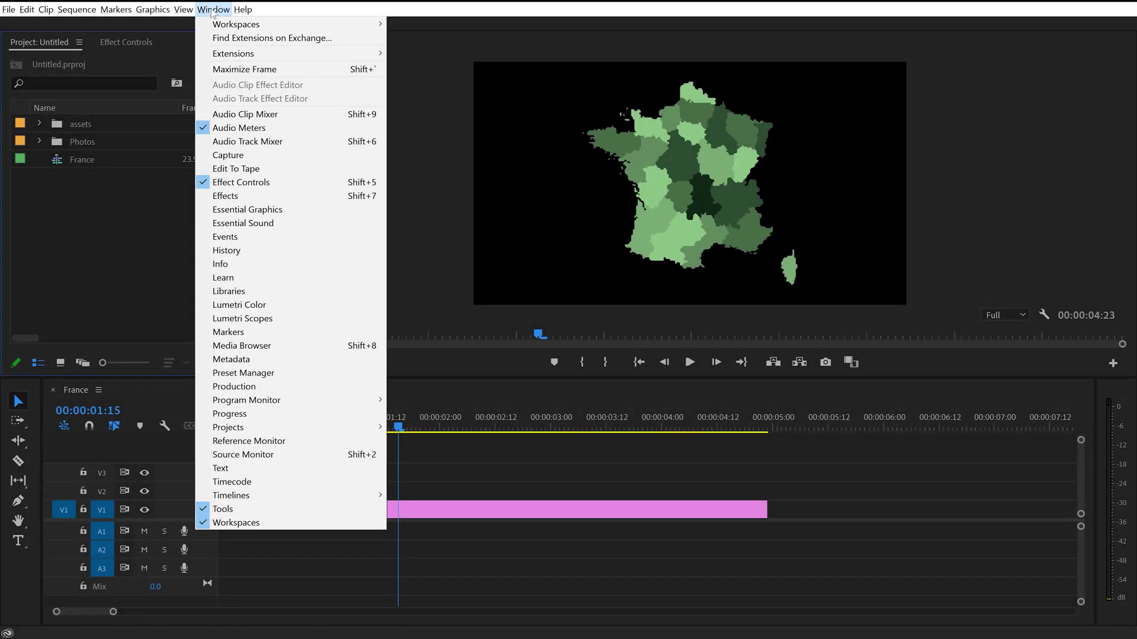
click(247, 209)
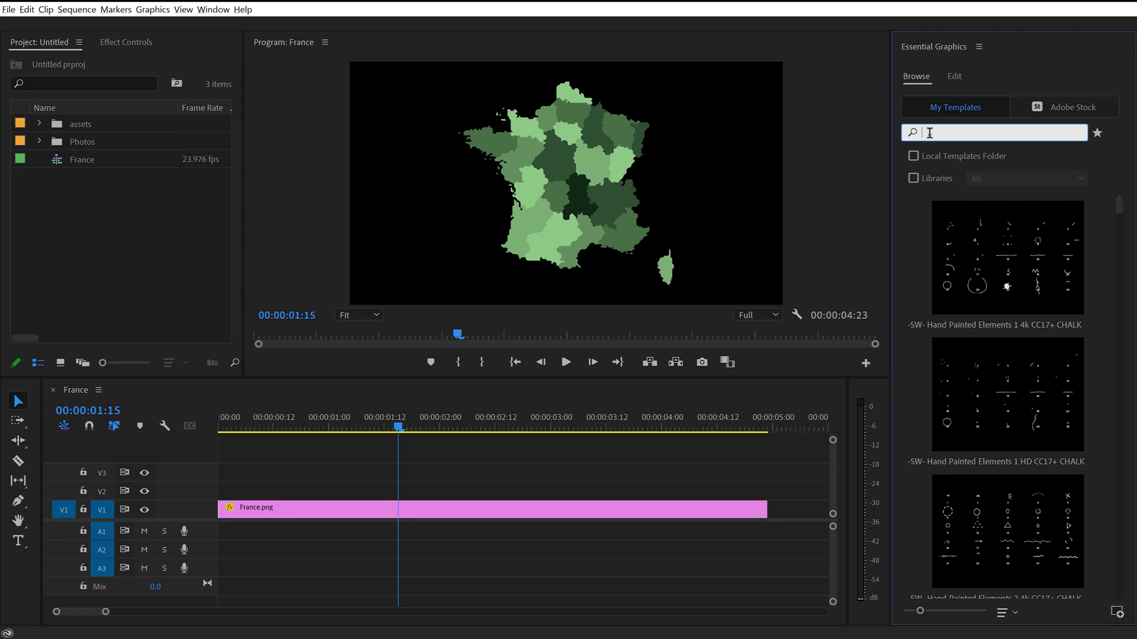
text(map marker)
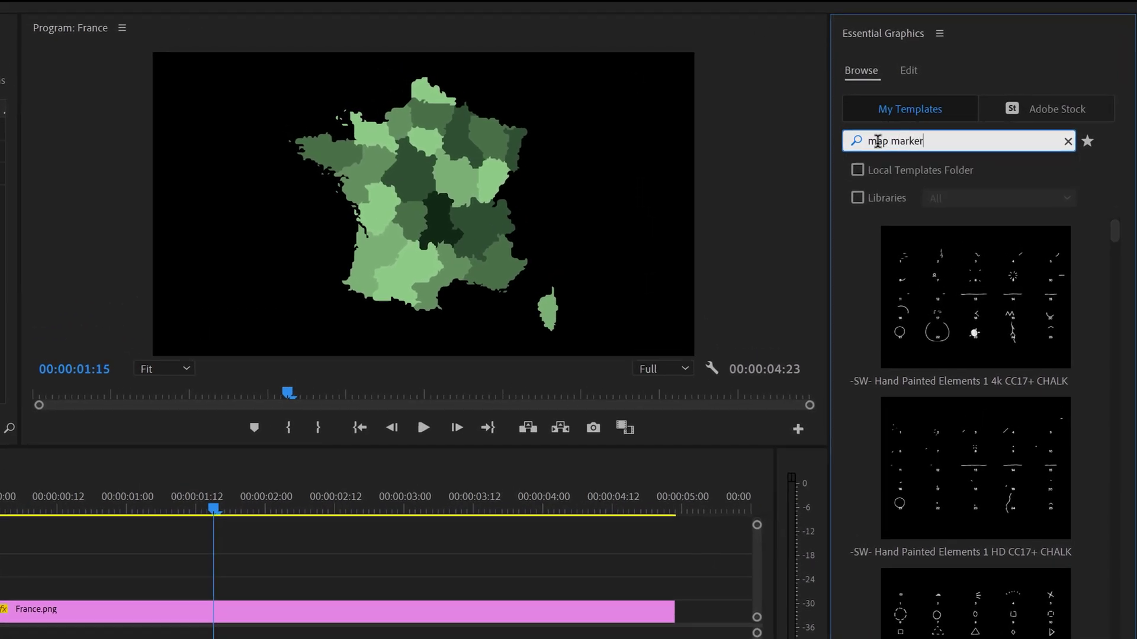
key(Return)
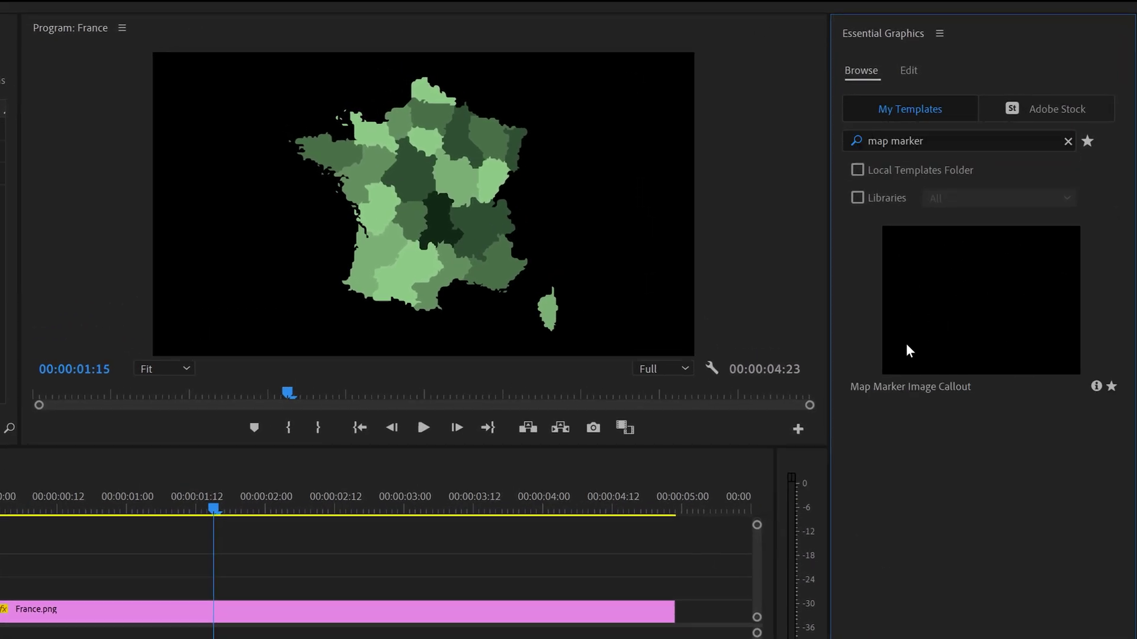
- Place the Map Marker Image Callout on V2 above France.png and play the sequence from the start
mouse_move(952, 298)
mouse_down()
mouse_move(896, 396)
mouse_move(219, 578)
mouse_move(0, 591)
mouse_up()
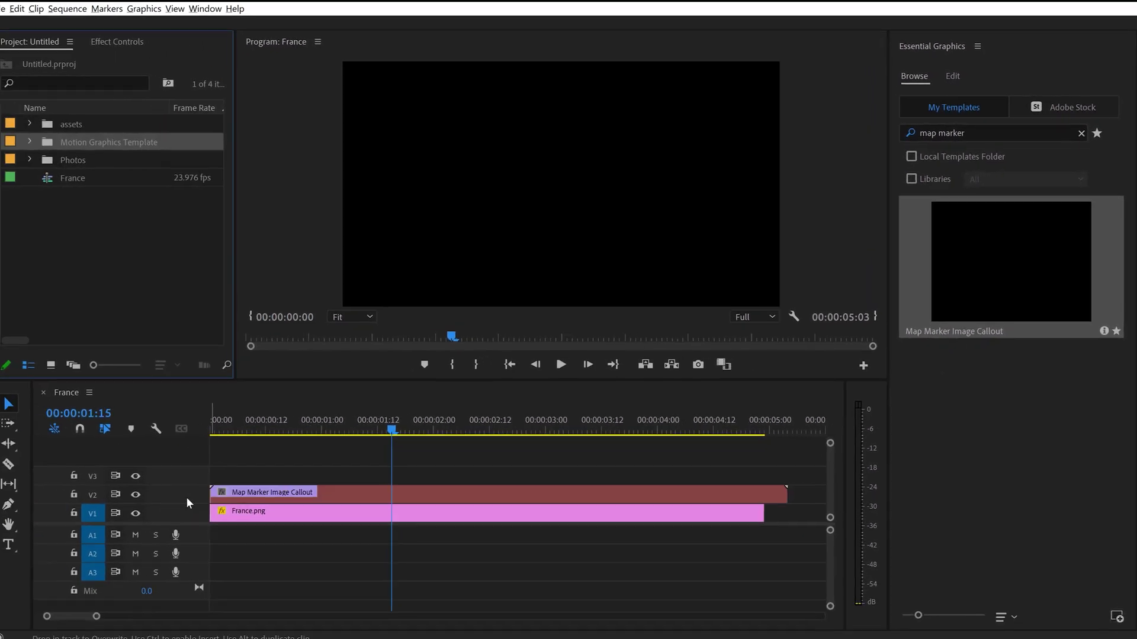
drag(187, 501, 264, 482)
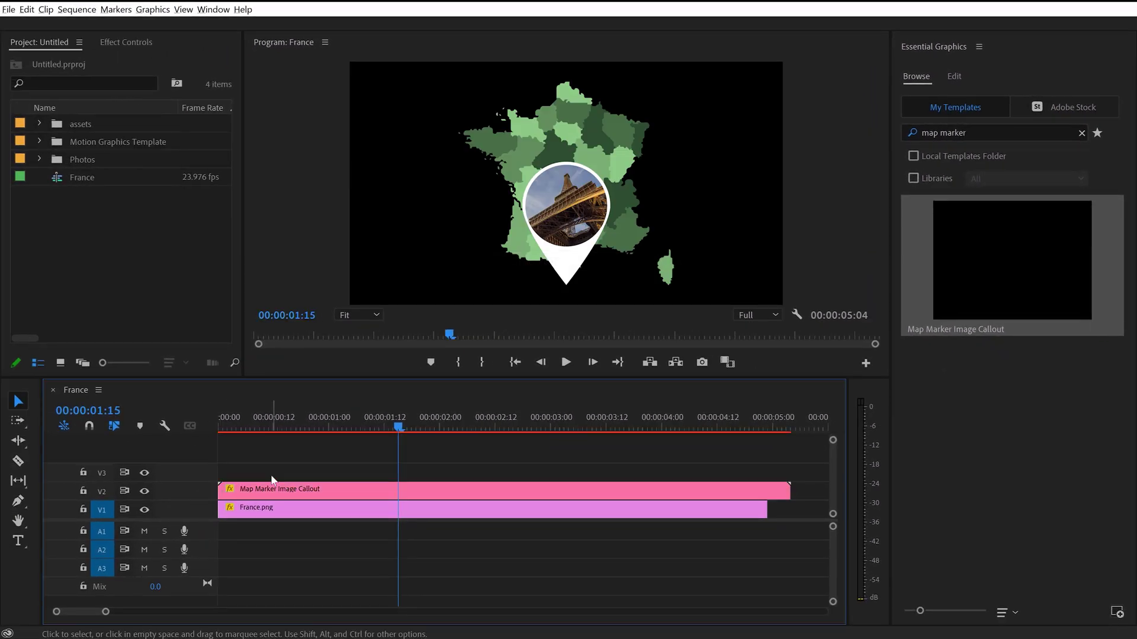
key(Home)
key(space)
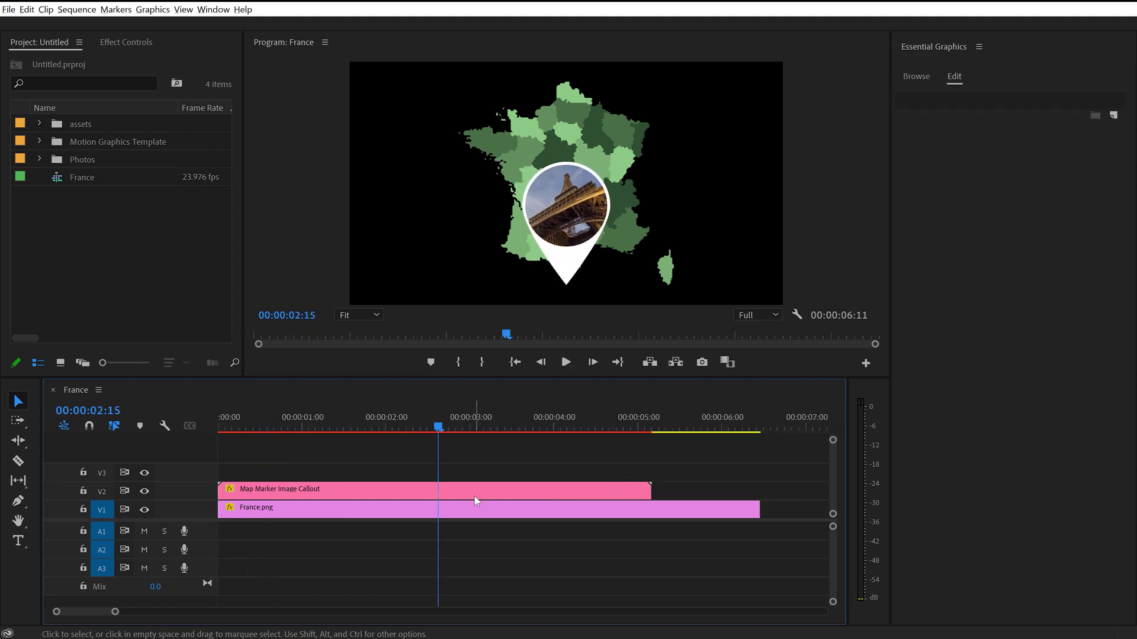
- Select the callout clip, expand the Photos bin, check the Photo options, and select the Mont Blanc image
click(475, 496)
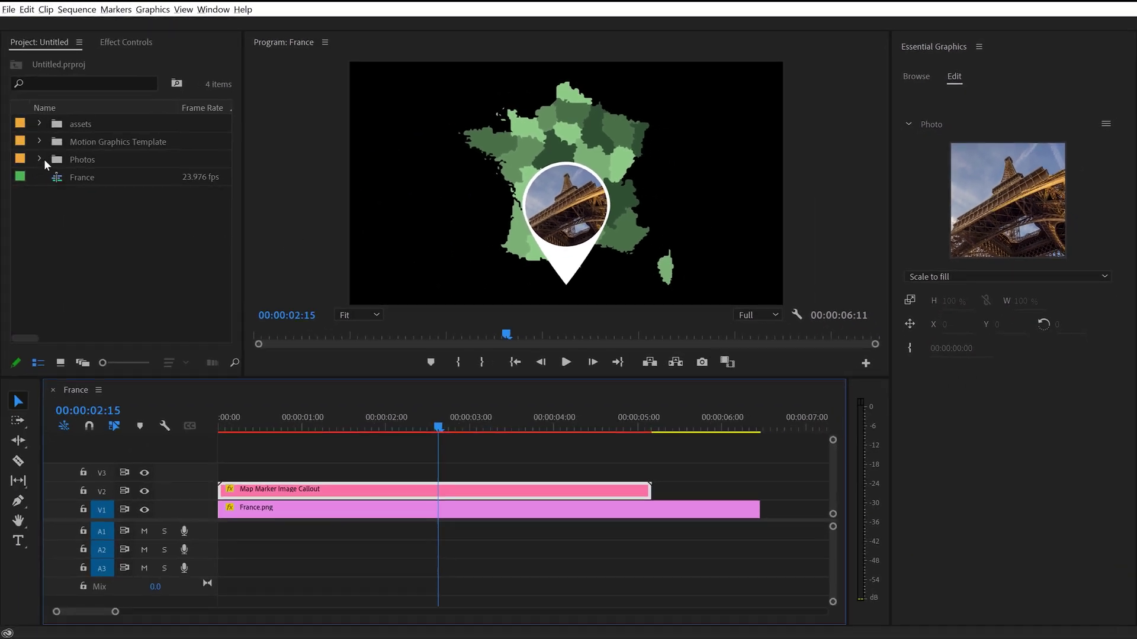
click(40, 158)
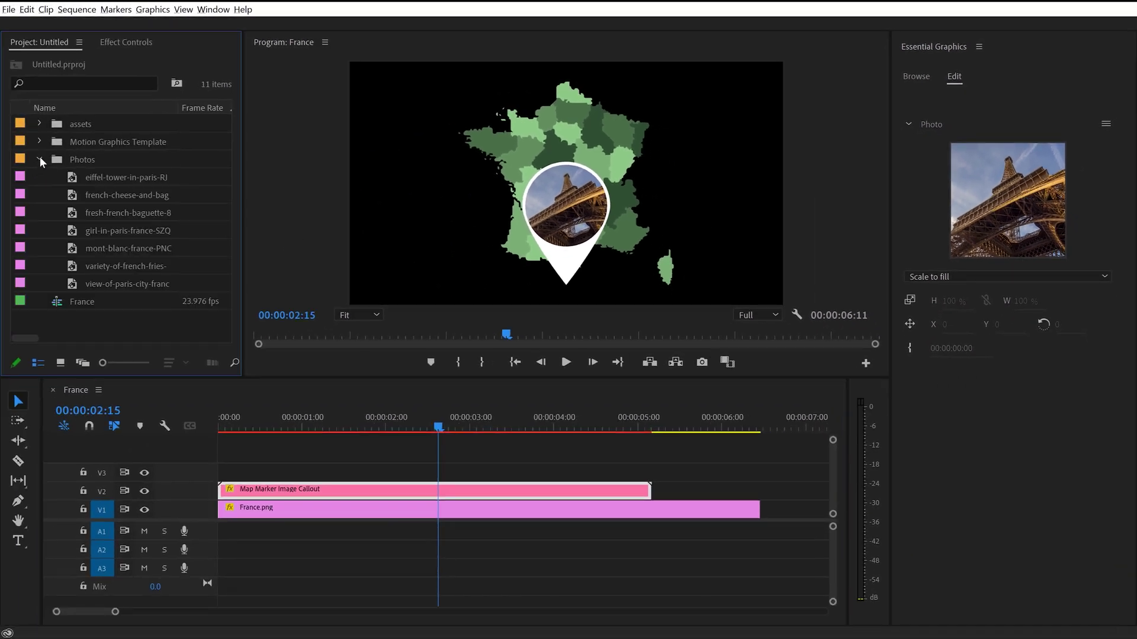
click(125, 194)
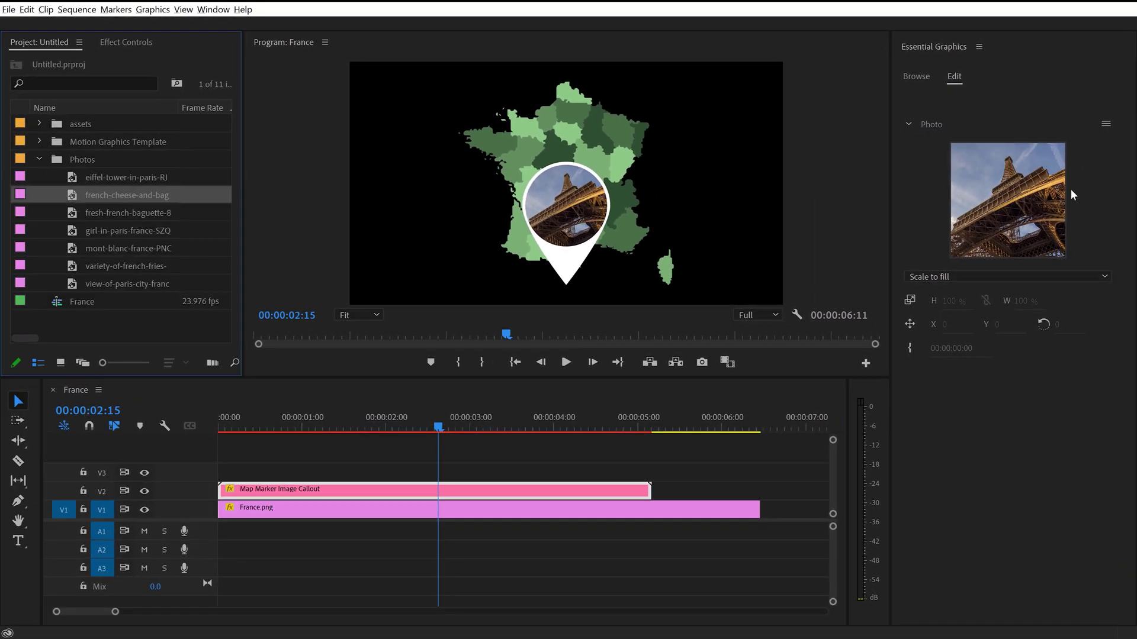
click(1106, 125)
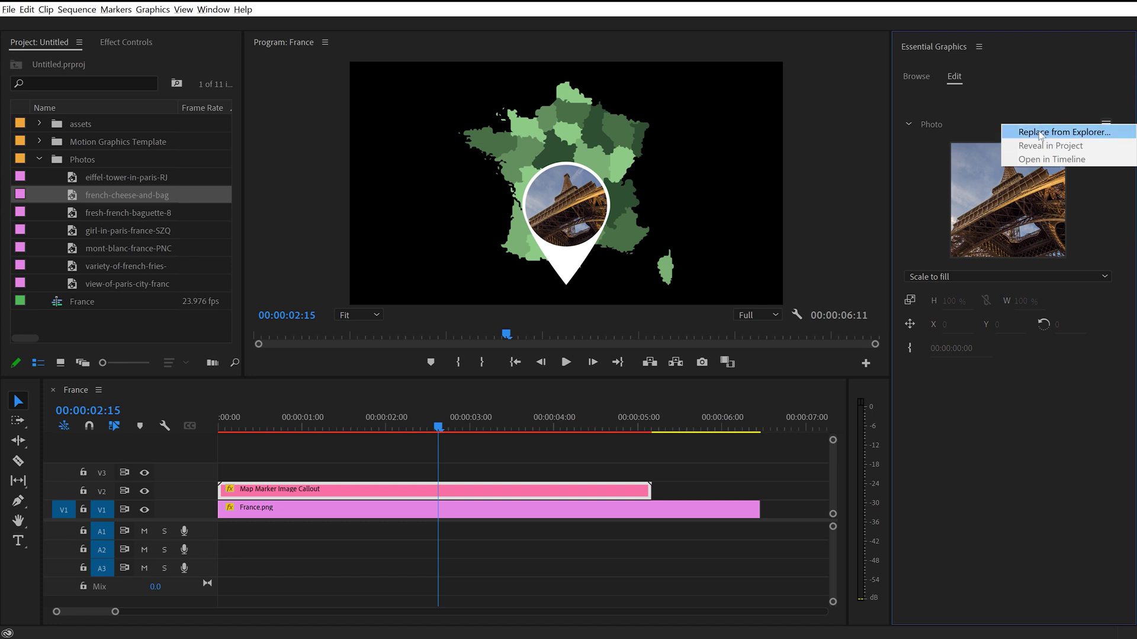
click(1005, 462)
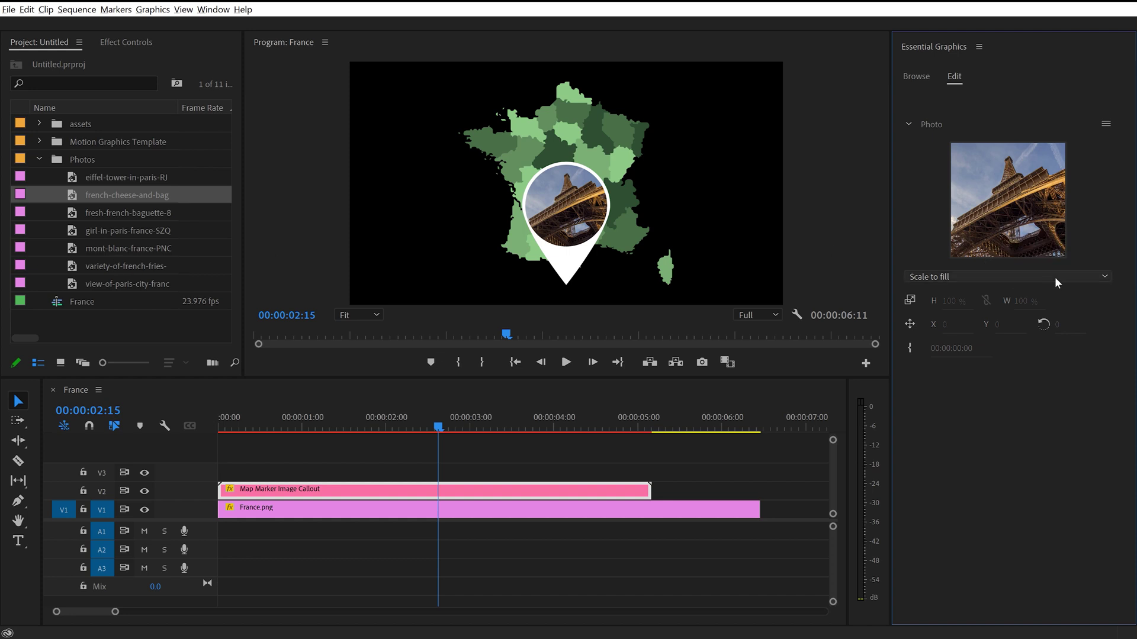
click(71, 212)
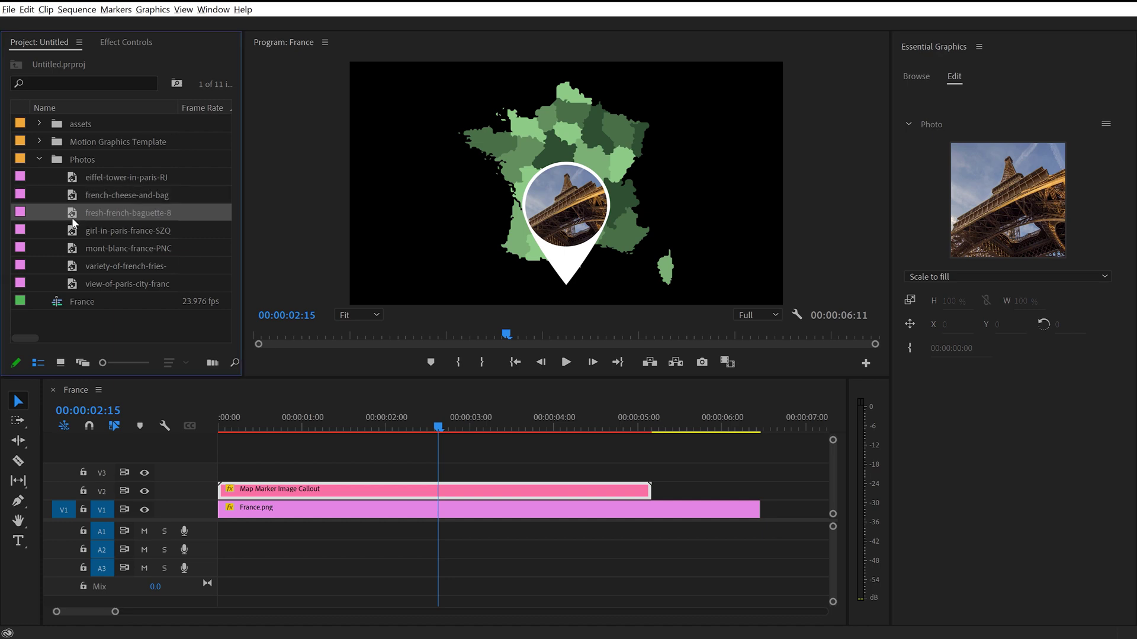
click(72, 250)
- Drop mont-blanc-france-PNCFH6C.jpg onto the callout's Photo slot in Essential Graphics
drag(84, 250, 1057, 230)
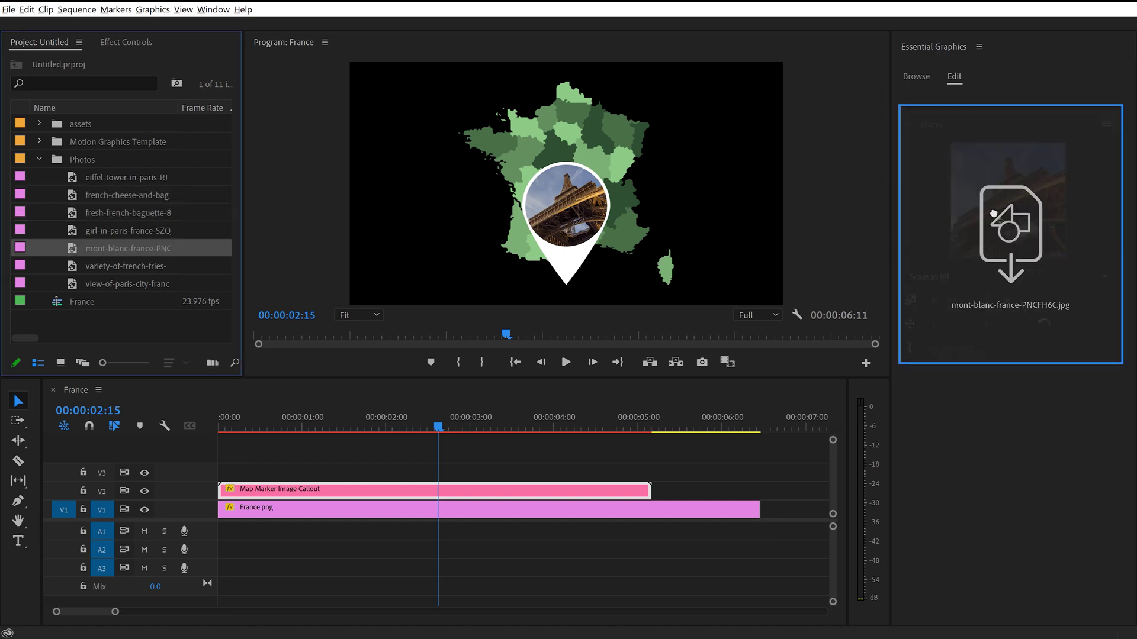
drag(994, 215, 1060, 270)
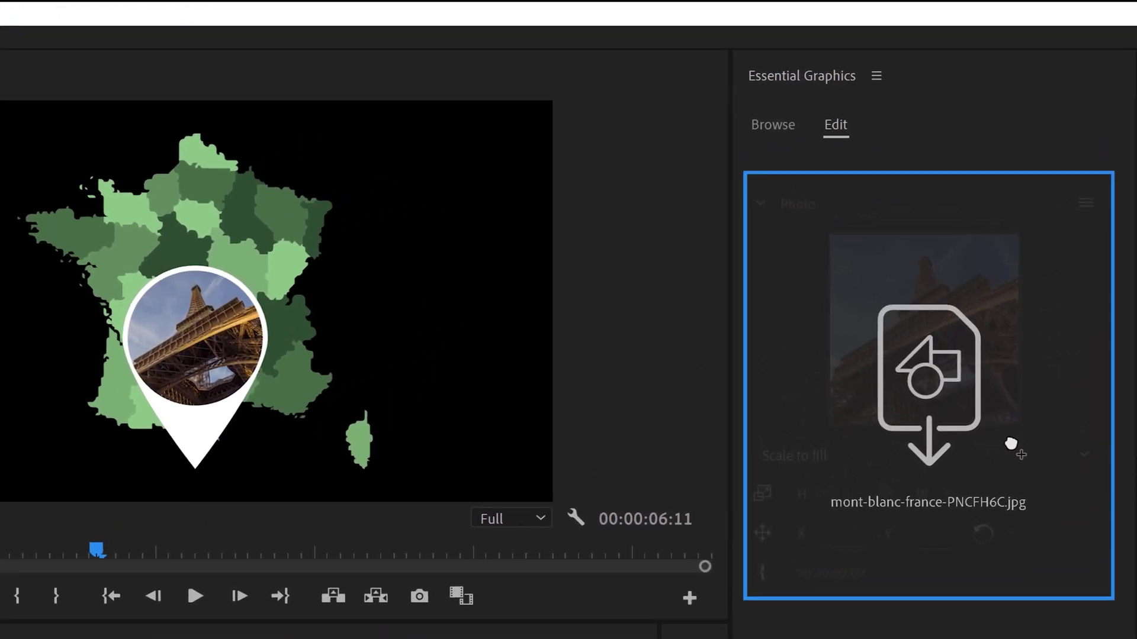
drag(1010, 444, 935, 393)
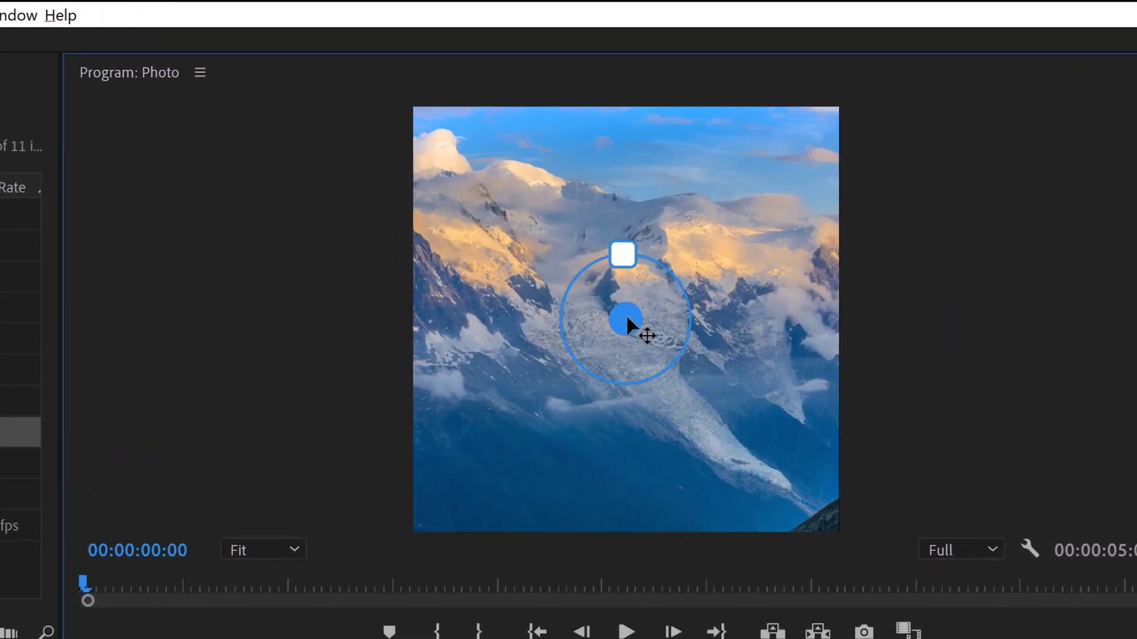
- Try moving and rotating the Mont Blanc photo in the Program monitor, undoing each change
drag(567, 185, 575, 183)
drag(641, 318, 576, 318)
key(ctrl+z)
drag(679, 279, 626, 122)
key(ctrl+z)
key(ctrl+z)
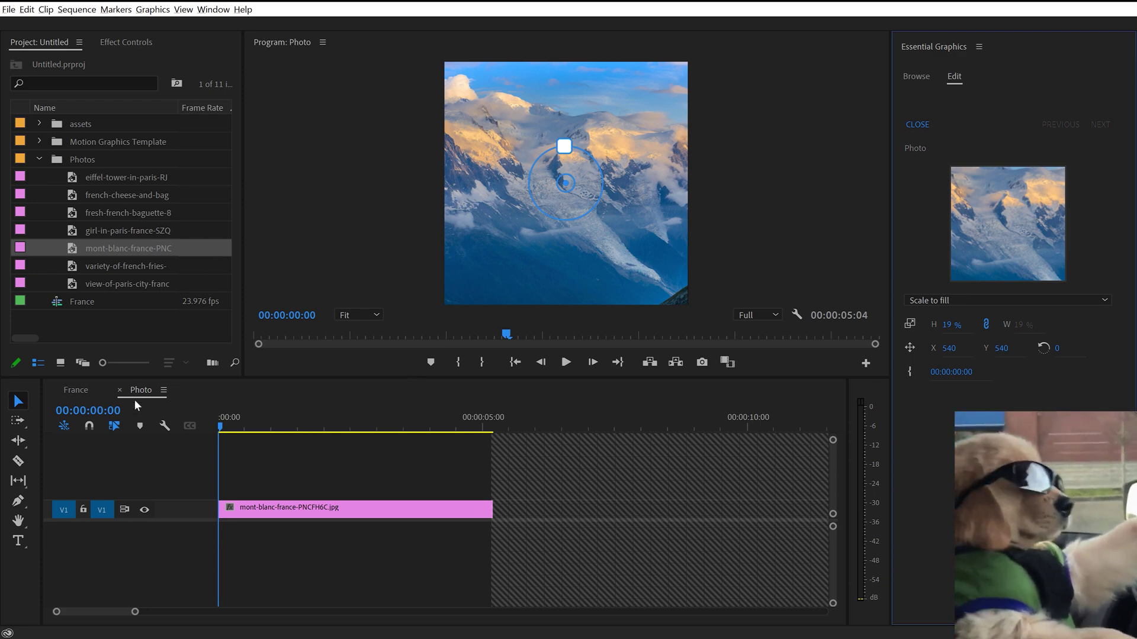
- Return to the France sequence and shift the Photo's X position from 540 to 560
click(119, 390)
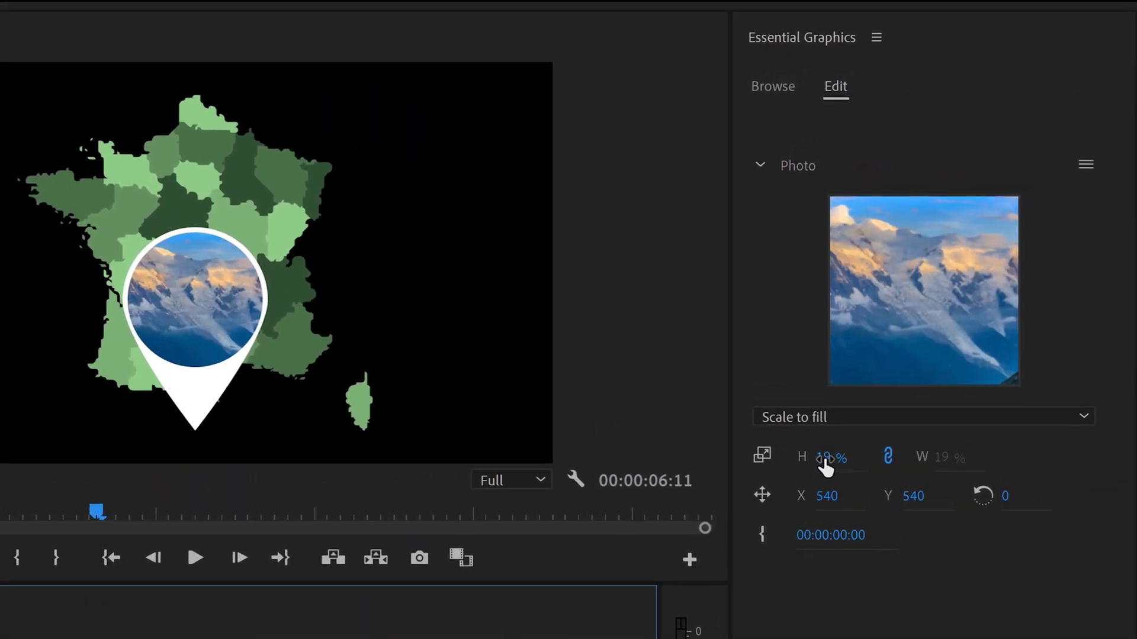
click(828, 505)
drag(827, 497, 831, 508)
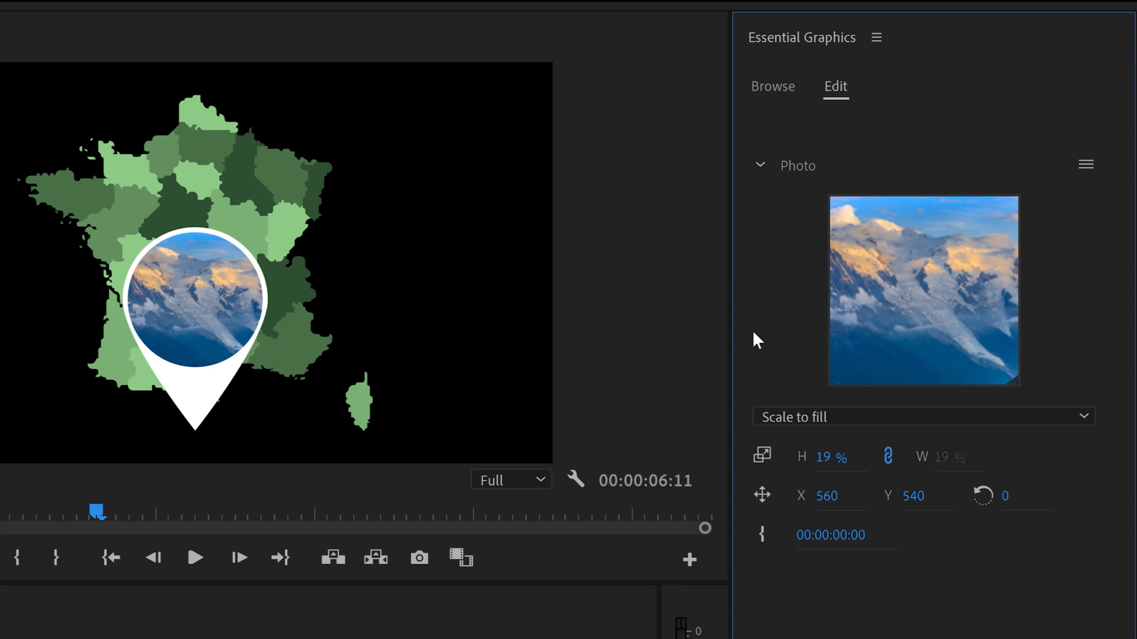
- Set the photo replacement scaling to Stretch to fill, then change it to No scale
click(845, 418)
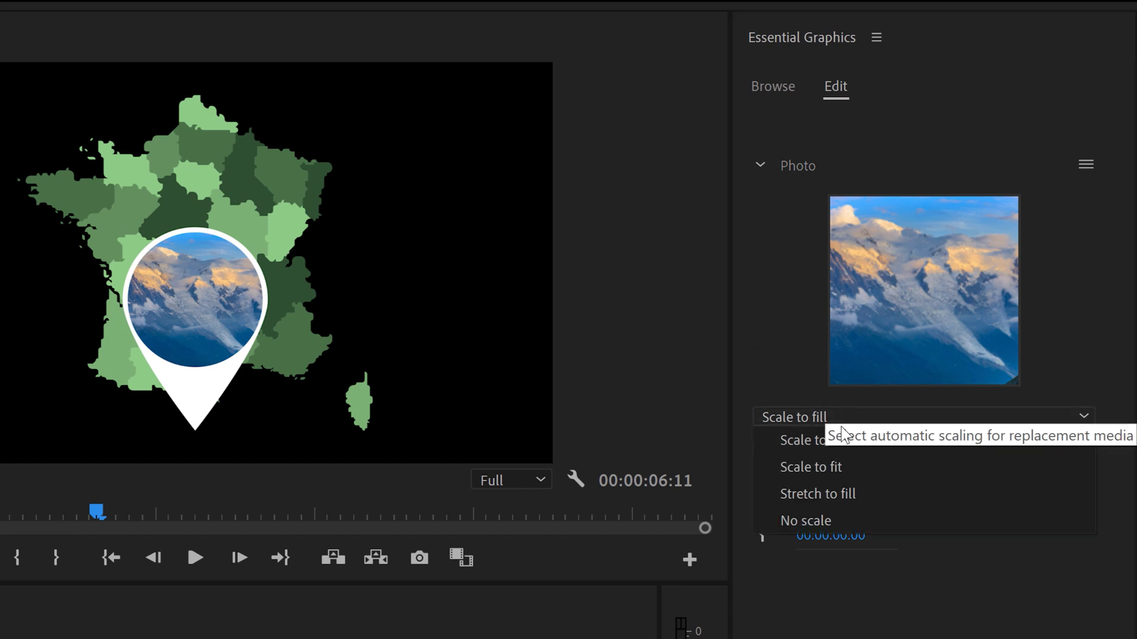
click(844, 494)
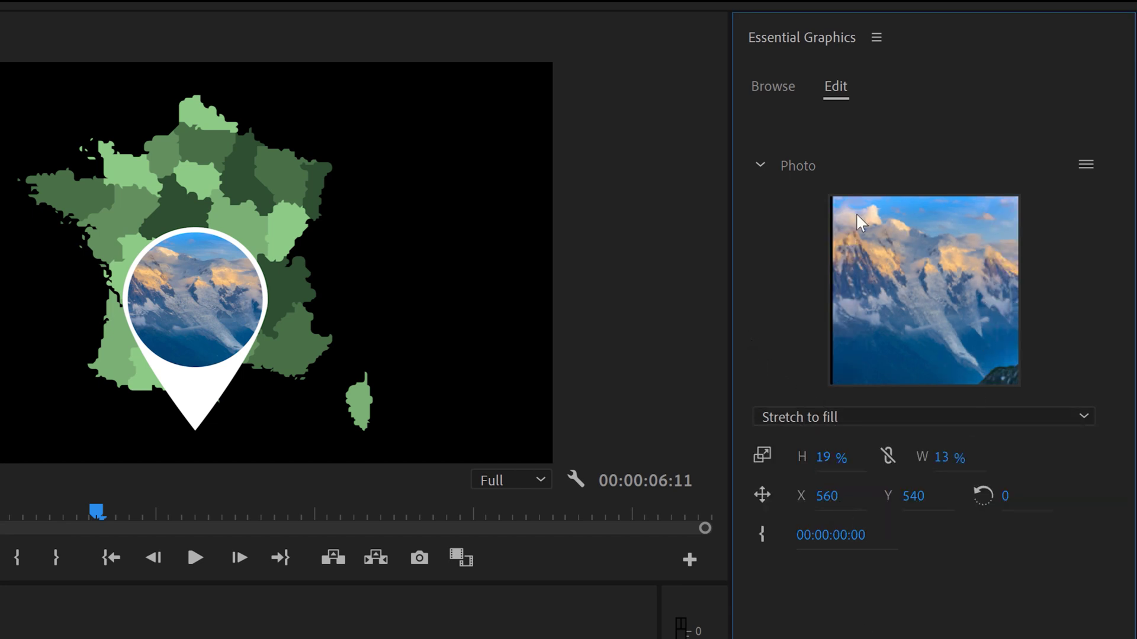
click(922, 418)
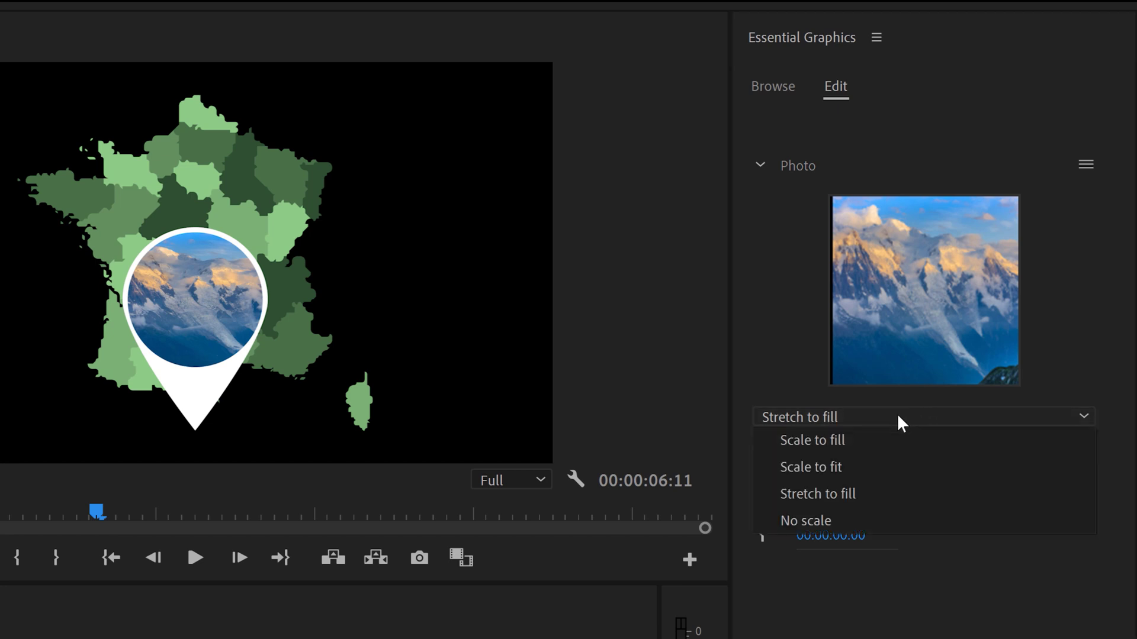
click(821, 524)
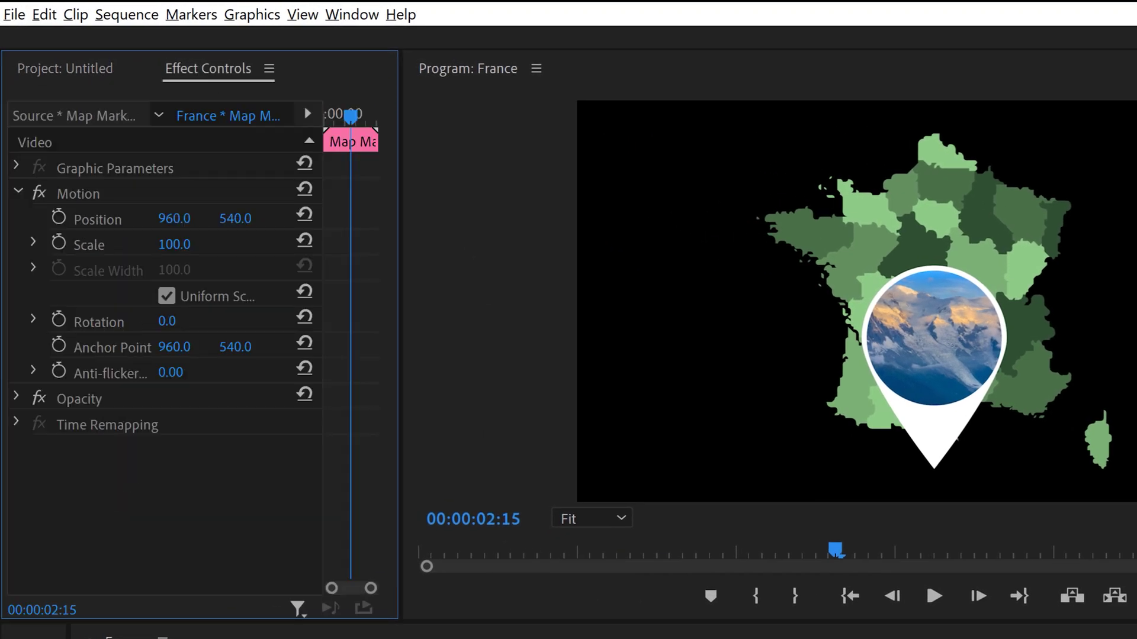
- Scrub the Map Marker clip's Position X to slide the Mont Blanc pin across France
drag(170, 220, 265, 220)
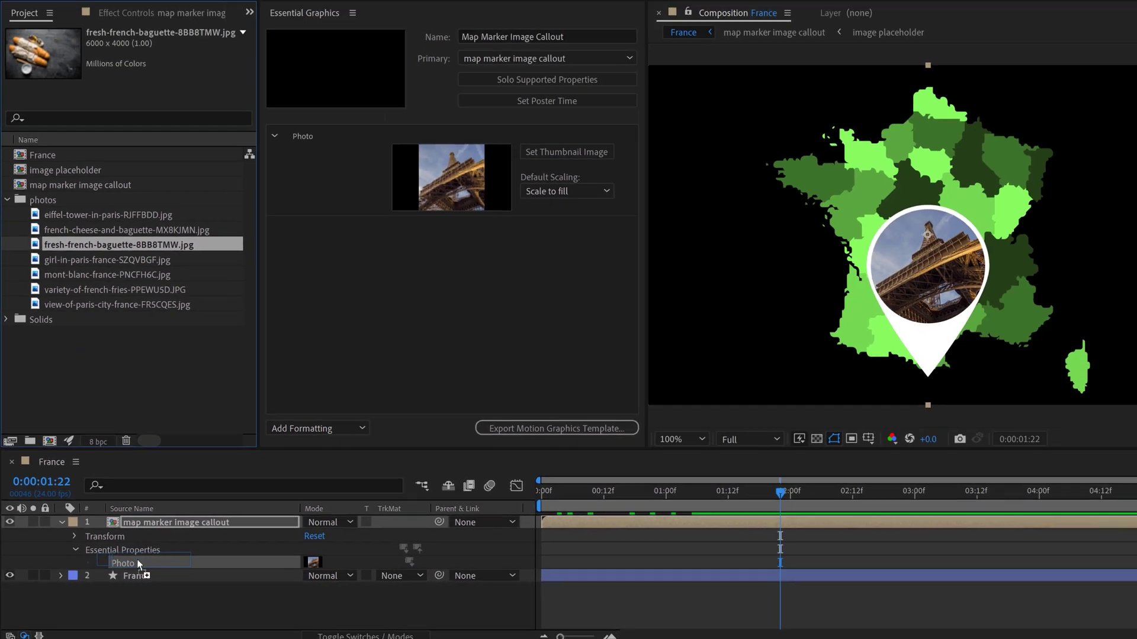
- Reopen the Photo sequence and enlarge the Mont Blanc photo to about 21%, undoing any rotation
drag(135, 559, 131, 563)
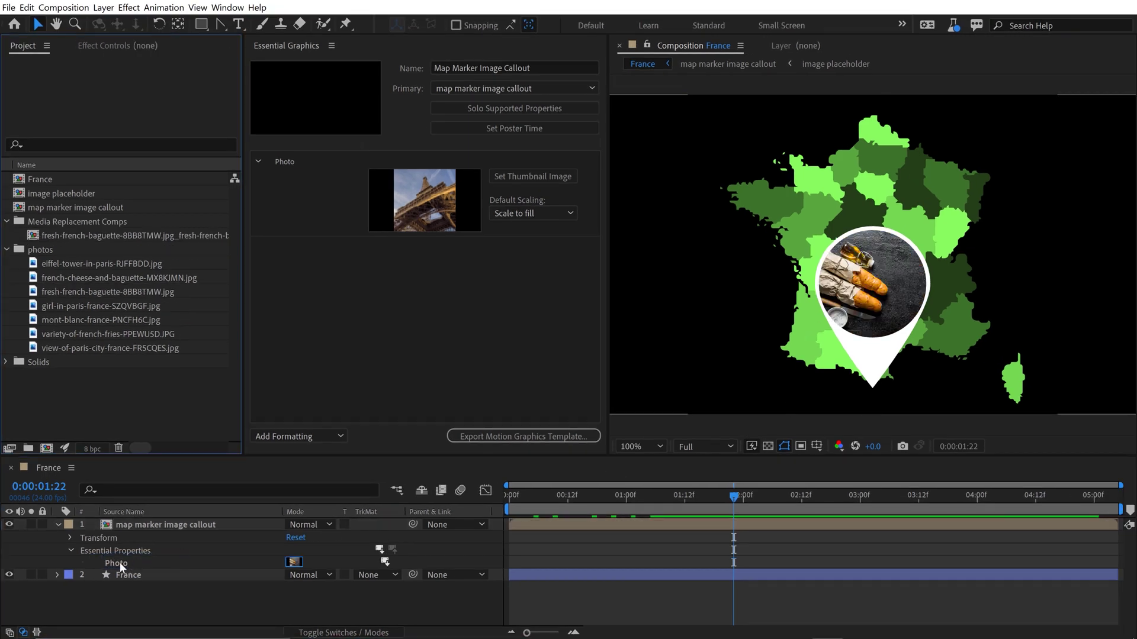
double_click(120, 562)
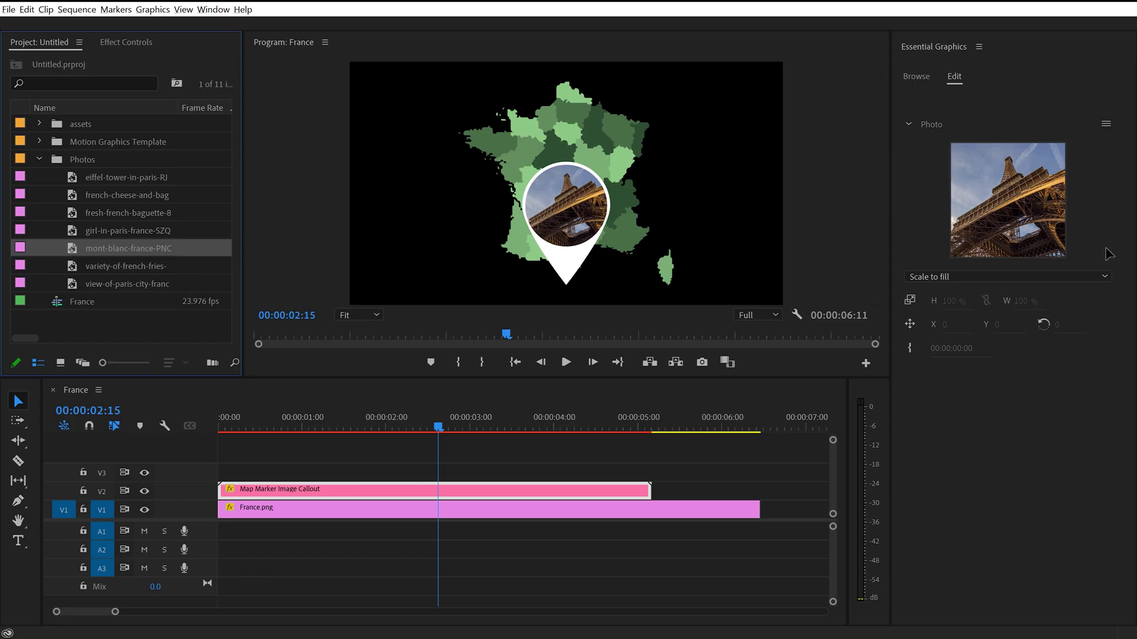
drag(1109, 254, 1050, 228)
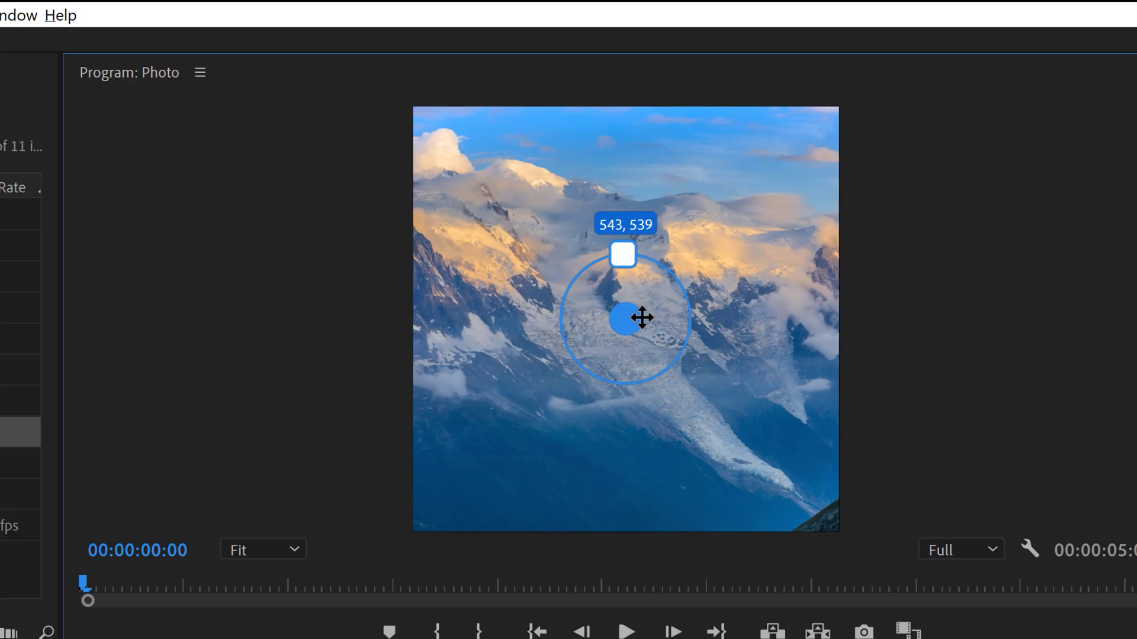
drag(642, 318, 692, 319)
key(ctrl+z)
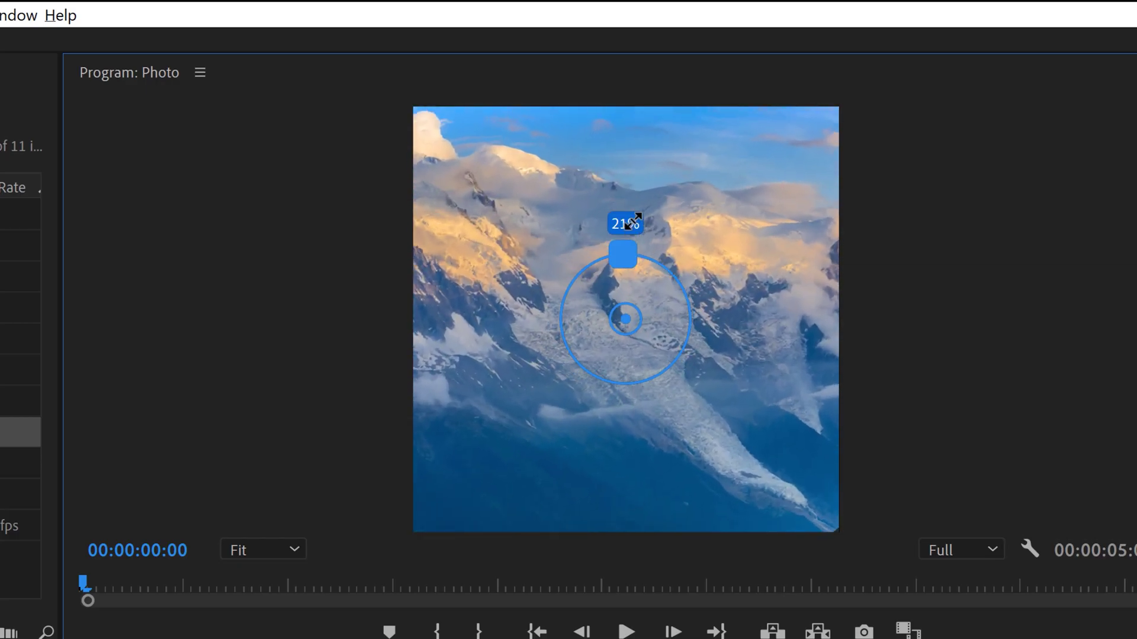